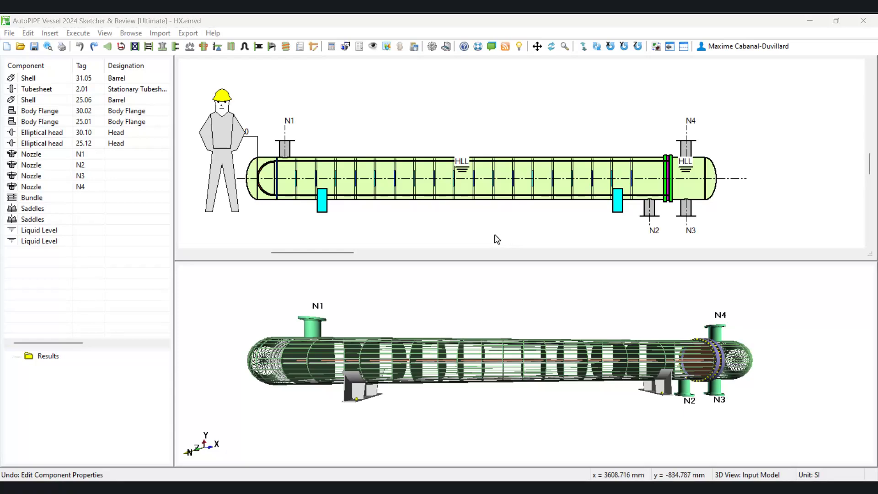
- Review the component data of shell 31.05 (Barrel) and leave that shell selected
{"action": "double_click", "coordinate": [262, 163]}
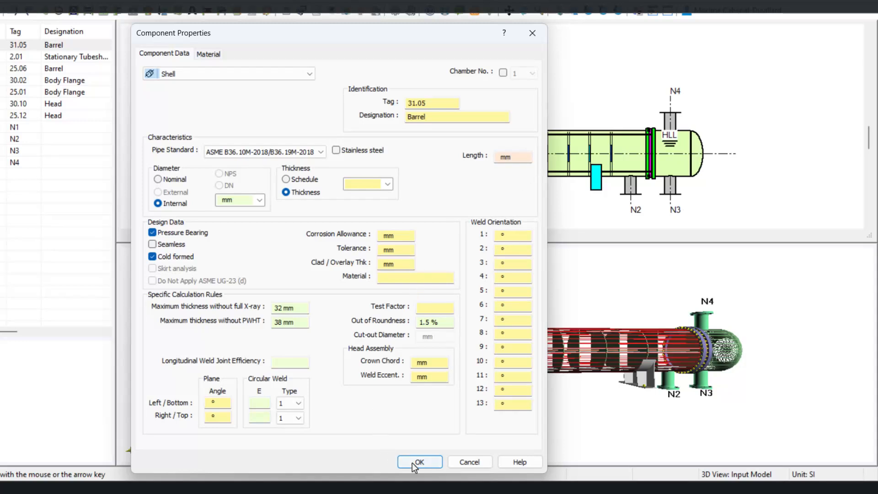
{"action": "left_click", "coordinate": [413, 462]}
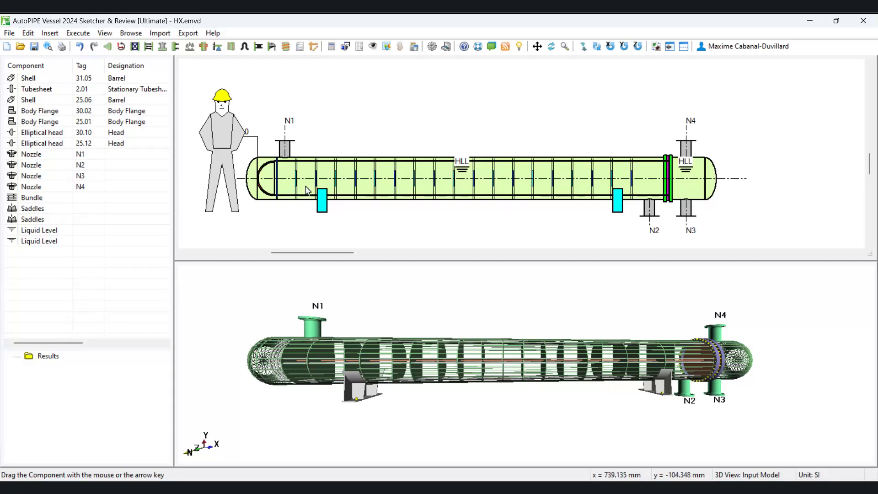
{"action": "left_click", "coordinate": [267, 164]}
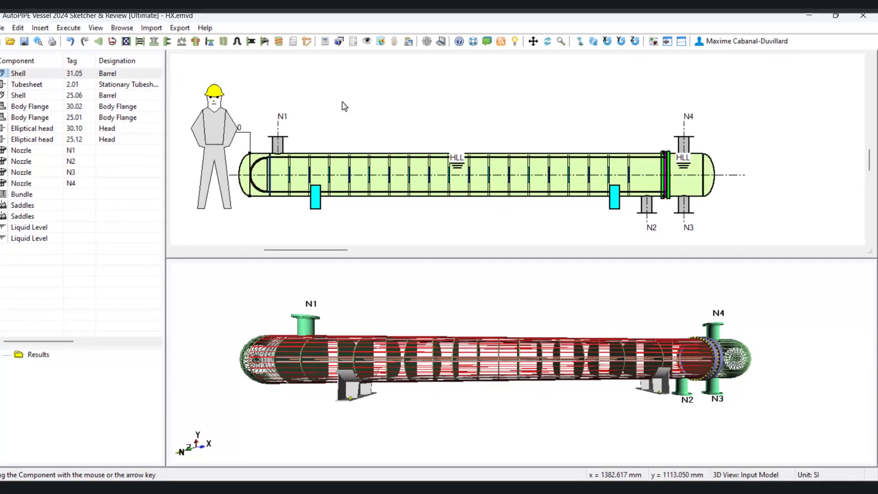
- Try a straight tube length of 3000 mm in the heat exchanger's bundle data and undo the change
{"action": "double_click", "coordinate": [348, 106]}
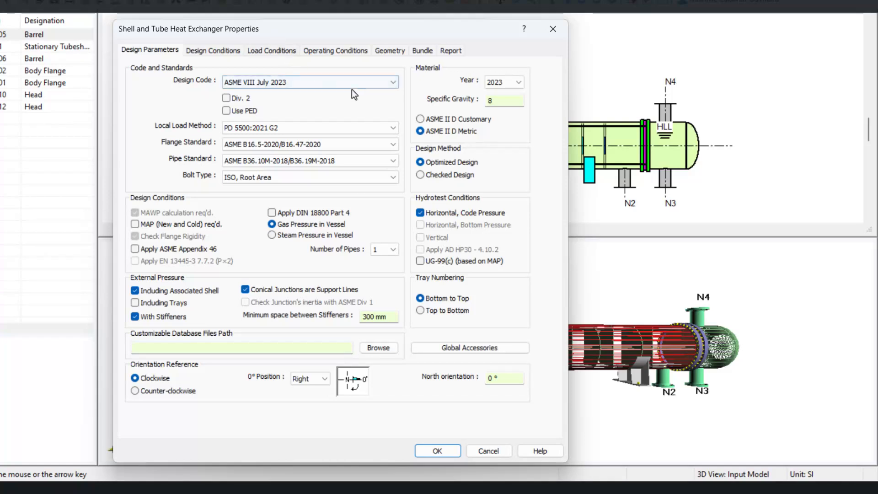
{"action": "left_click", "coordinate": [422, 52]}
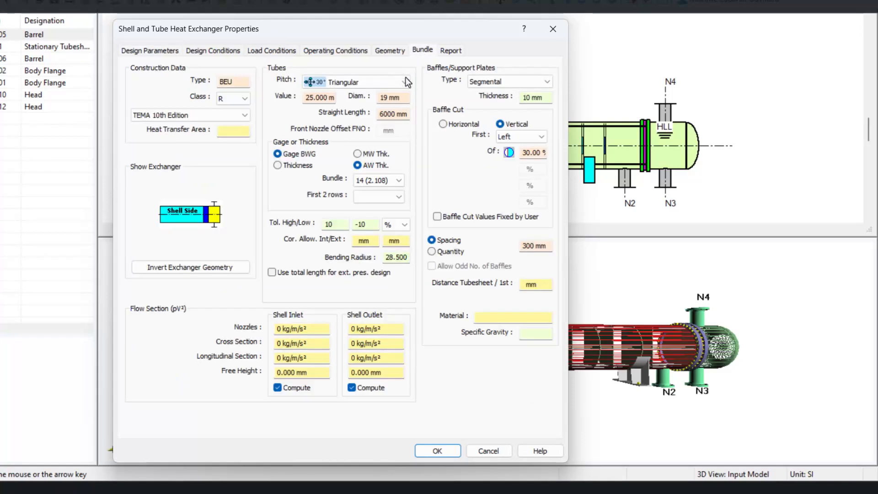
{"action": "left_click_drag", "start_coordinate": [382, 115], "coordinate": [371, 114]}
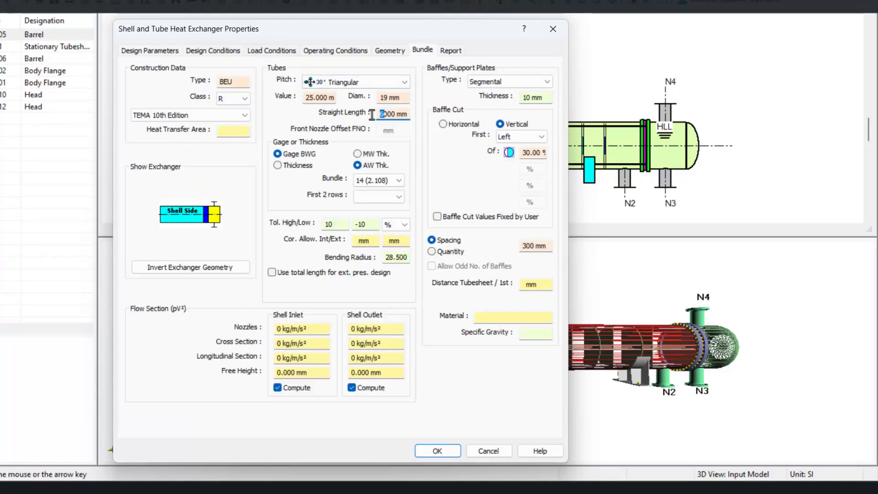
{"action": "type", "text": "3"}
{"action": "left_click", "coordinate": [437, 450]}
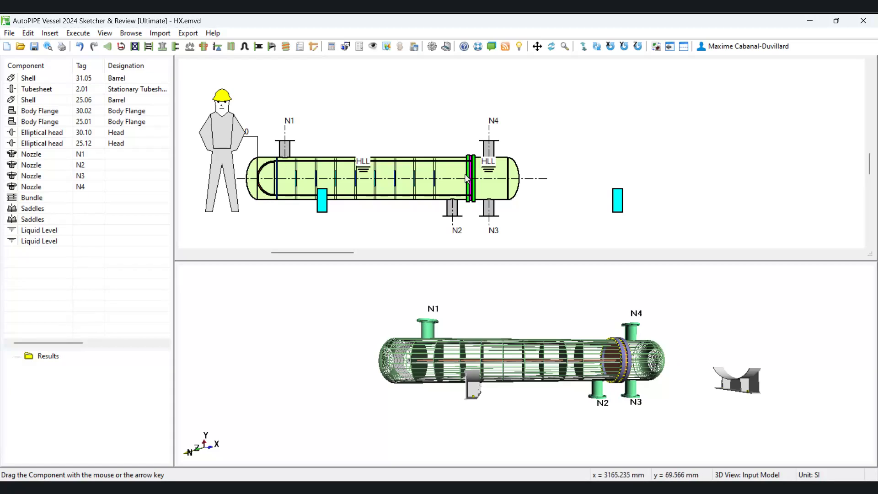
{"action": "left_click", "coordinate": [79, 46]}
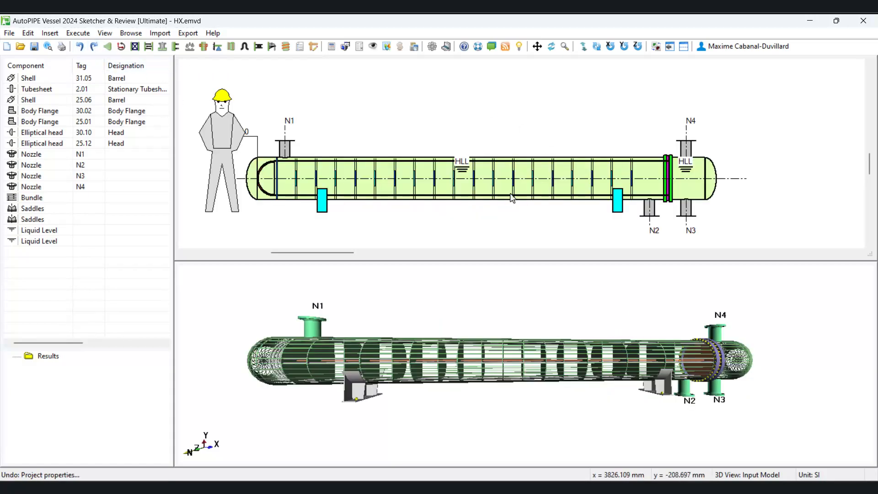
- Try a tube number of 800 for the bundle, recompute the layout, accept it and undo the edit
{"action": "left_click", "coordinate": [32, 199]}
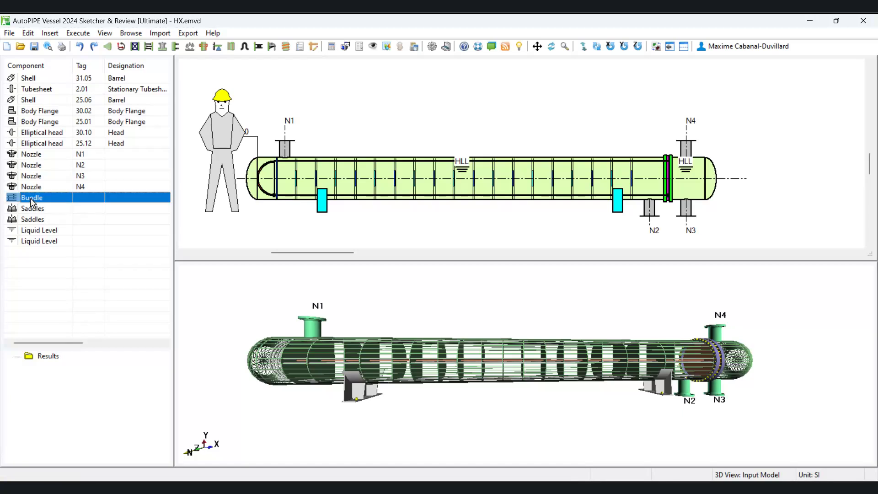
{"action": "double_click", "coordinate": [32, 198]}
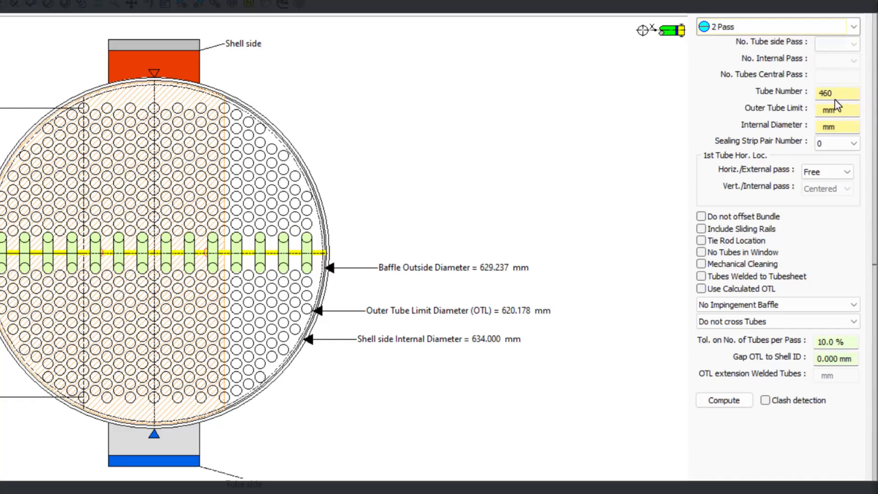
{"action": "double_click", "coordinate": [832, 93]}
{"action": "type", "text": "800"}
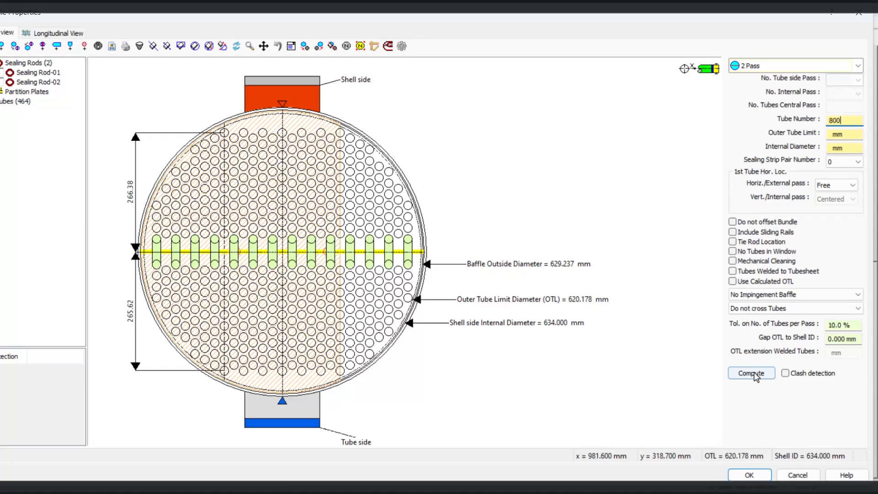
{"action": "left_click", "coordinate": [727, 402]}
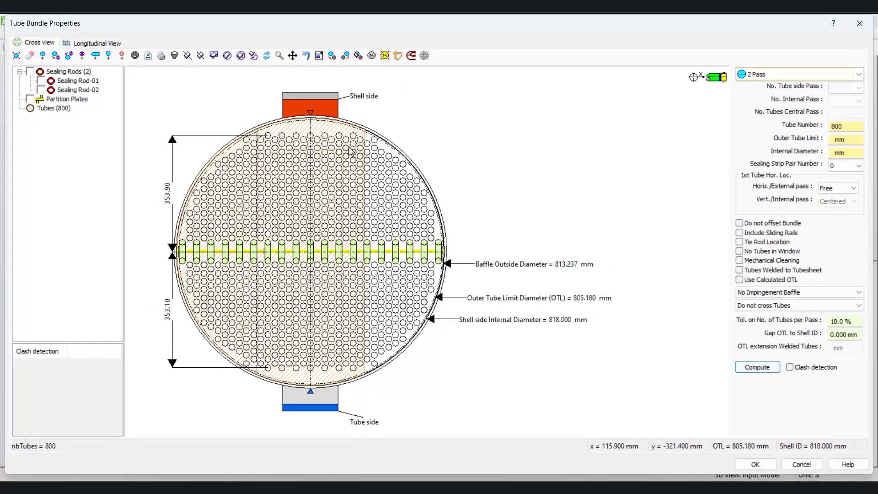
{"action": "left_click", "coordinate": [754, 462]}
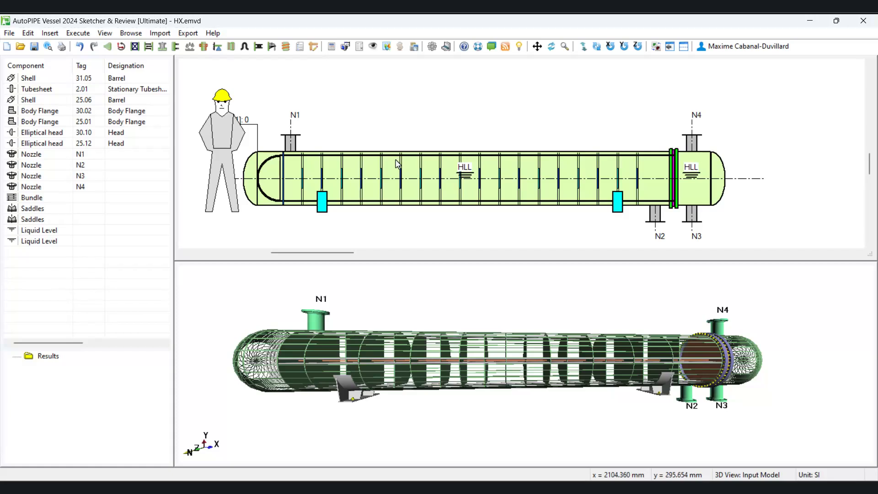
{"action": "left_click", "coordinate": [80, 46]}
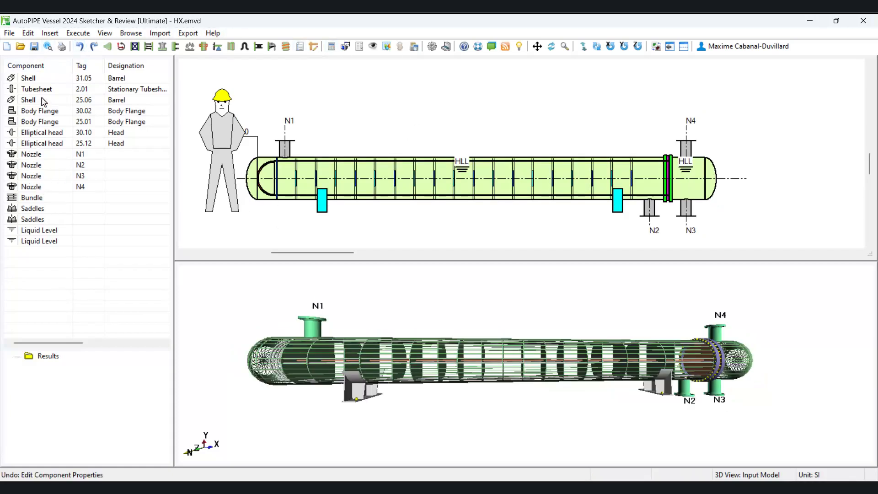
- Open the tube bundle's properties and examine its cross-section layout and the gap between OTL and shell ID
{"action": "left_click", "coordinate": [38, 200]}
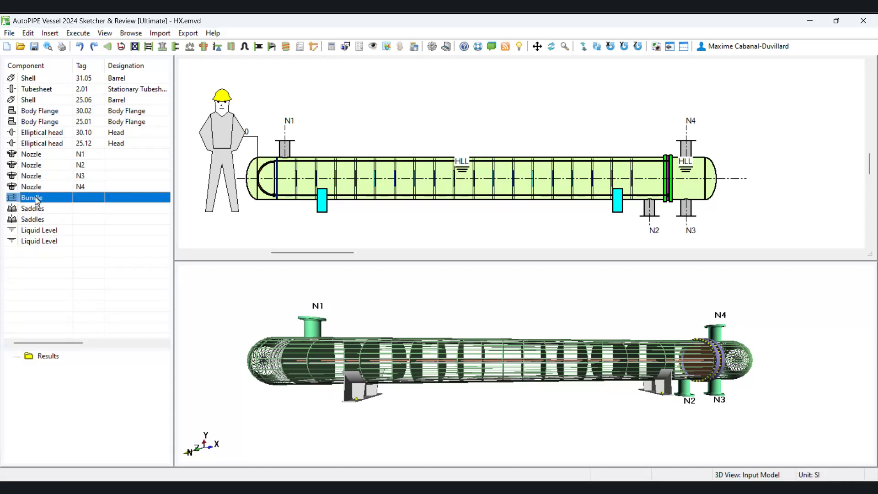
{"action": "double_click", "coordinate": [38, 200]}
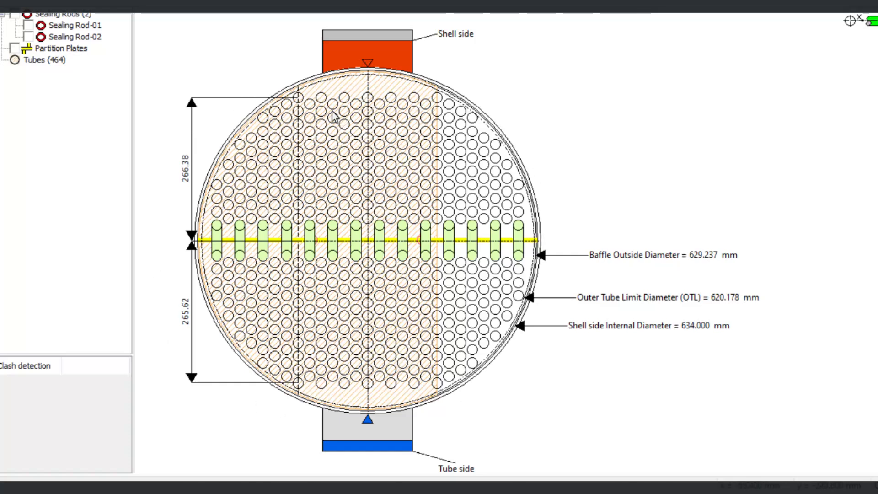
{"action": "mouse_move", "coordinate": [346, 101]}
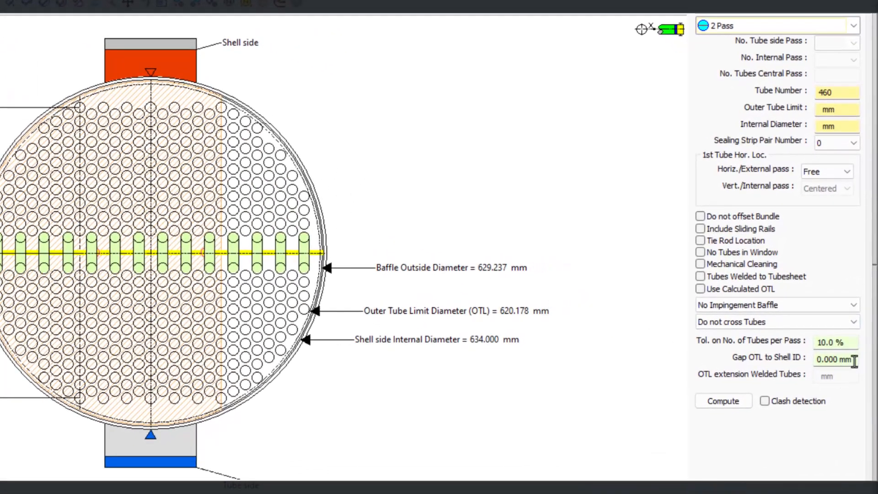
{"action": "left_click", "coordinate": [853, 358]}
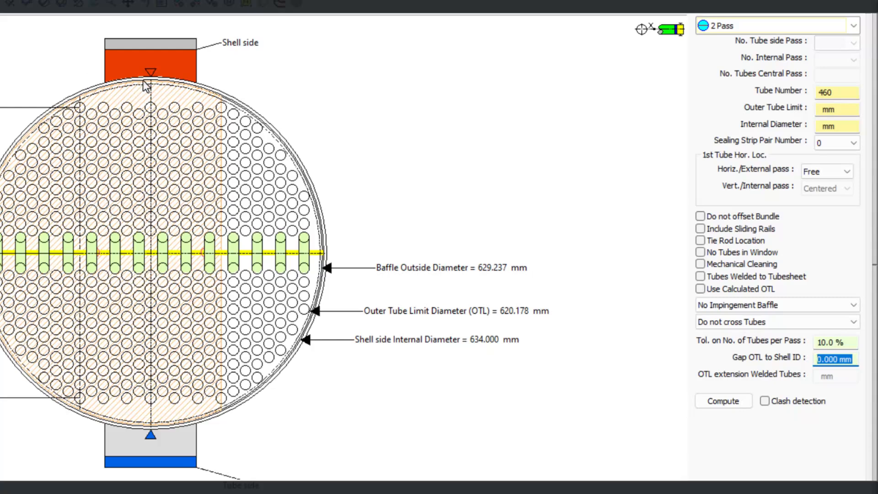
- Examine the bundle's sizing inputs: tube number, outer tube limit and internal diameter
{"action": "left_click", "coordinate": [838, 93]}
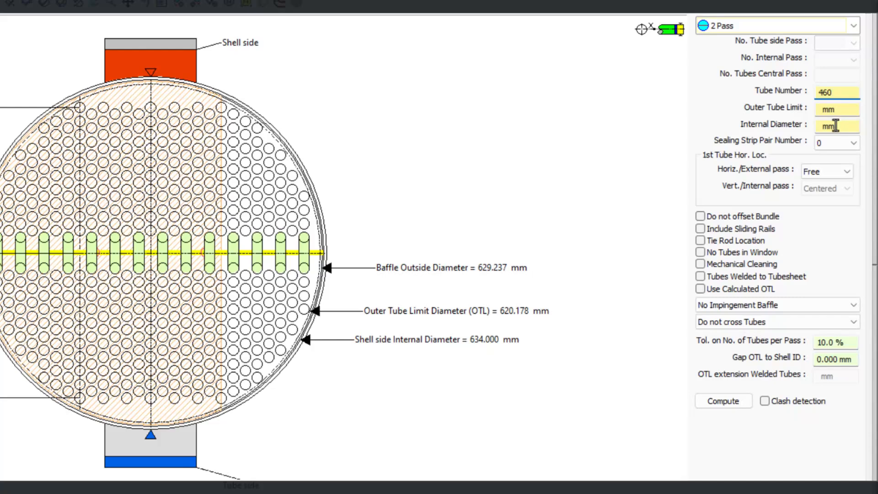
{"action": "left_click", "coordinate": [838, 109]}
{"action": "left_click", "coordinate": [837, 129]}
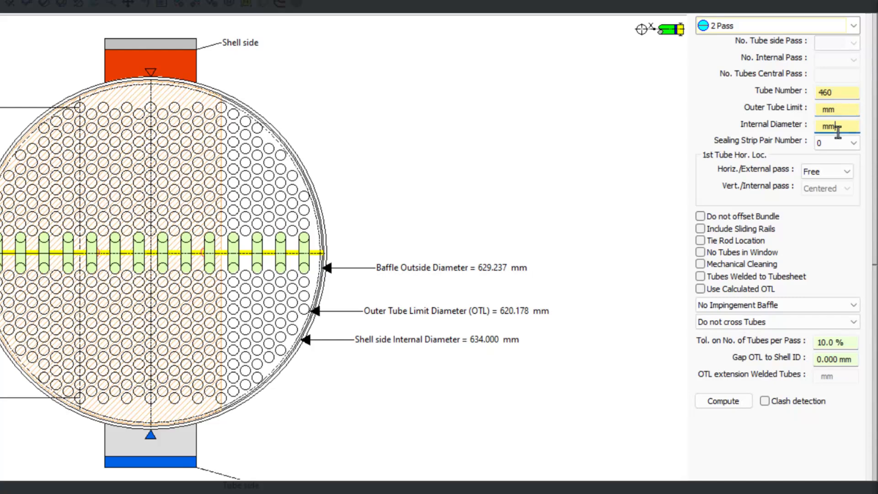
{"action": "left_click", "coordinate": [842, 93]}
{"action": "left_click", "coordinate": [839, 111]}
{"action": "left_click", "coordinate": [840, 126]}
{"action": "left_click", "coordinate": [829, 92]}
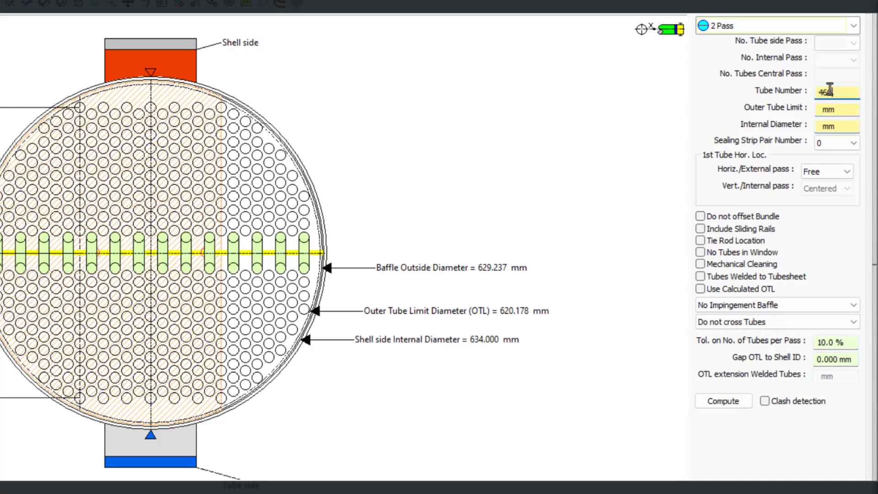
{"action": "left_click", "coordinate": [837, 109]}
{"action": "left_click", "coordinate": [837, 130]}
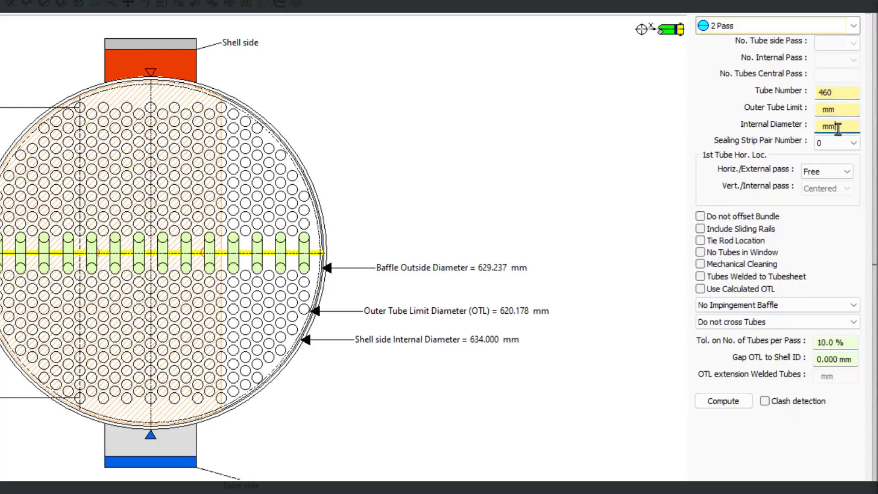
- Read the help topic on how the tube number and internal diameter inputs interact, and return to the bundle properties
{"action": "left_click", "coordinate": [837, 91]}
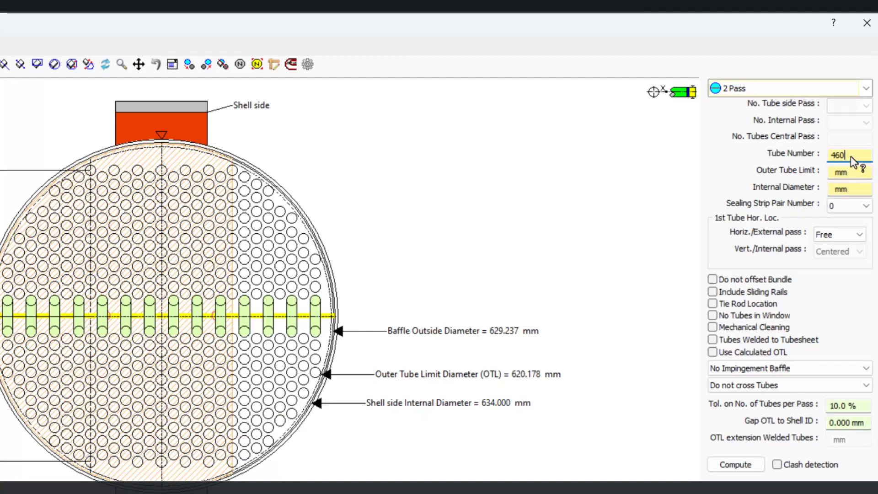
{"action": "key", "text": "F1"}
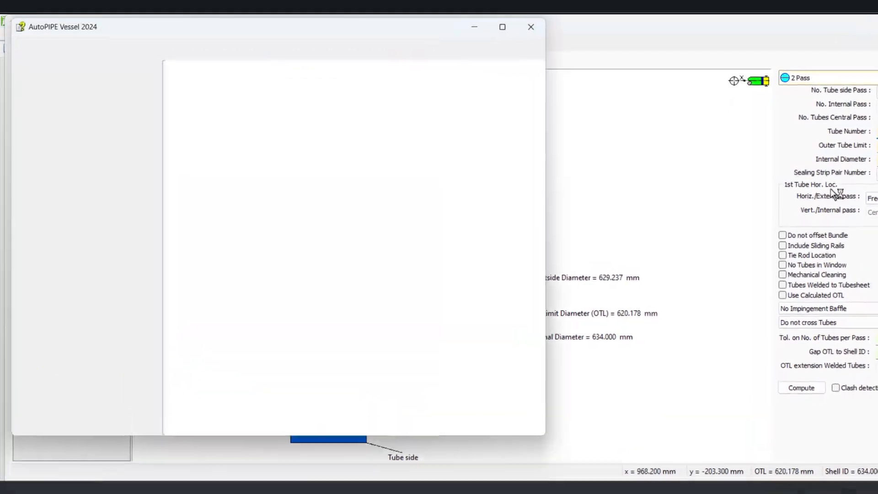
{"action": "scroll", "coordinate": [342, 410], "scroll_direction": "down", "scroll_amount": 10}
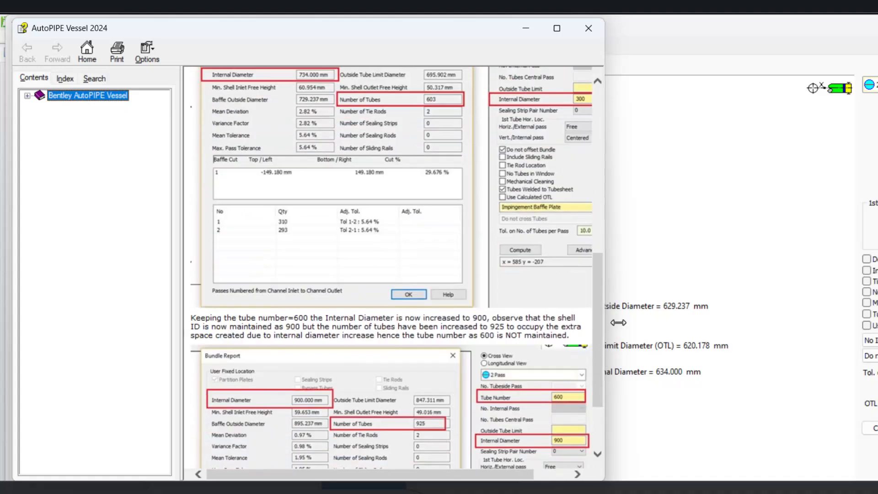
{"action": "left_click_drag", "start_coordinate": [618, 323], "coordinate": [700, 322]}
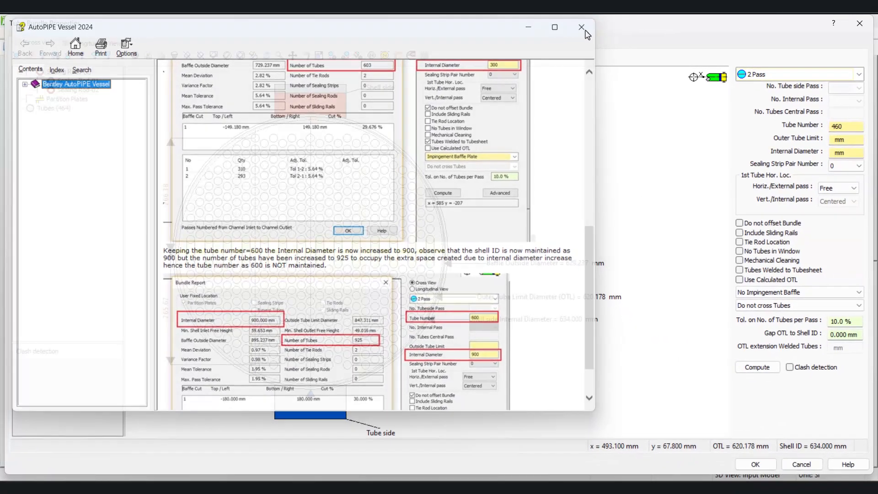
{"action": "left_click", "coordinate": [685, 31]}
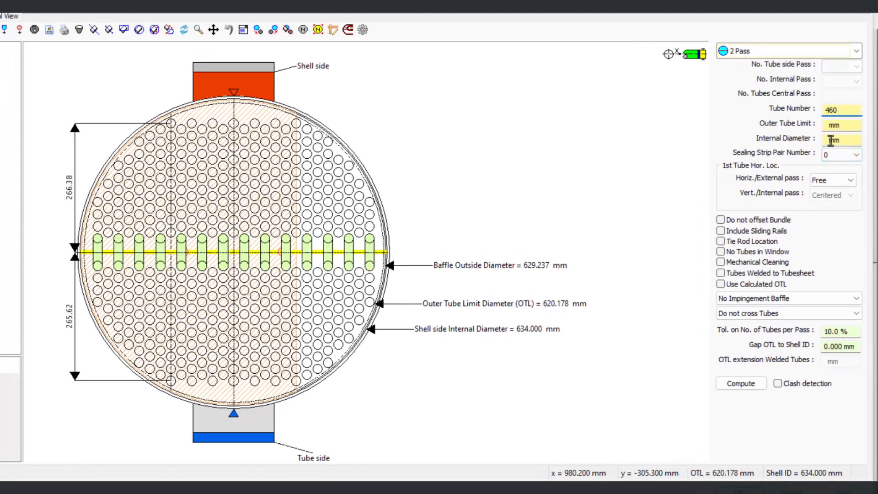
{"action": "left_click", "coordinate": [831, 110]}
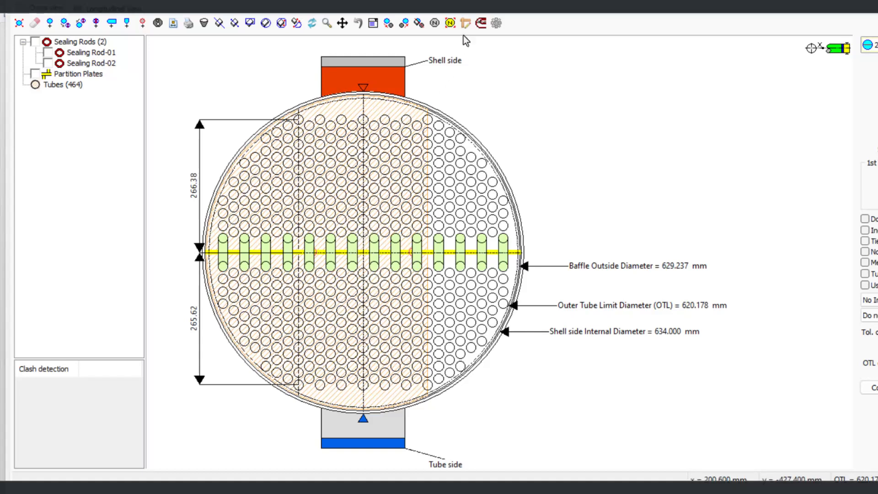
- Display the pass order on the bundle layout and review the bundle report, including its number of tubes
{"action": "left_click", "coordinate": [450, 24]}
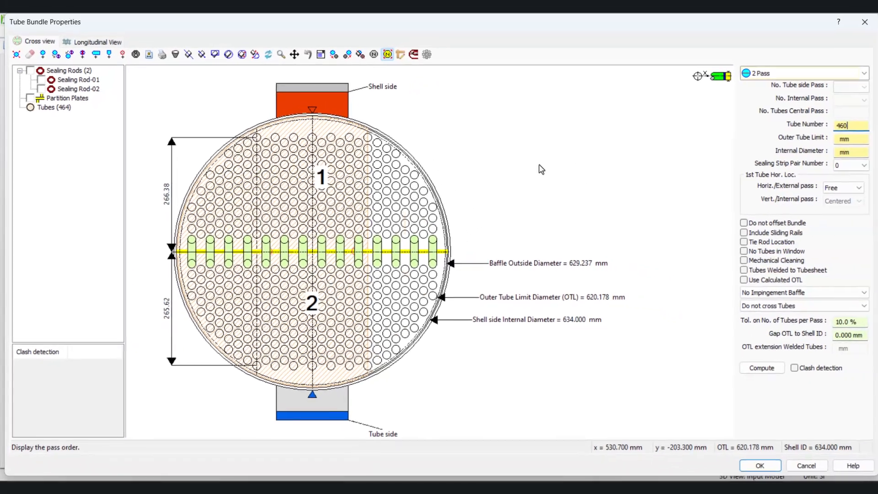
{"action": "left_click", "coordinate": [318, 55]}
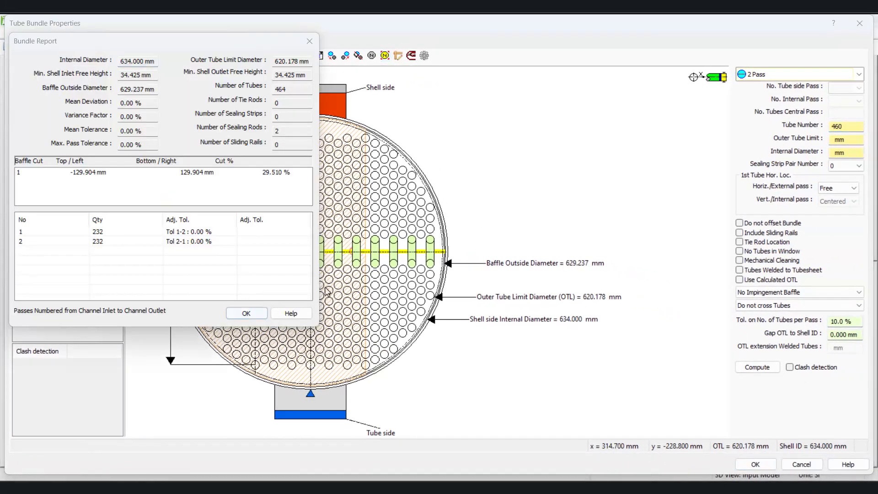
{"action": "left_click_drag", "start_coordinate": [158, 44], "coordinate": [405, 114]}
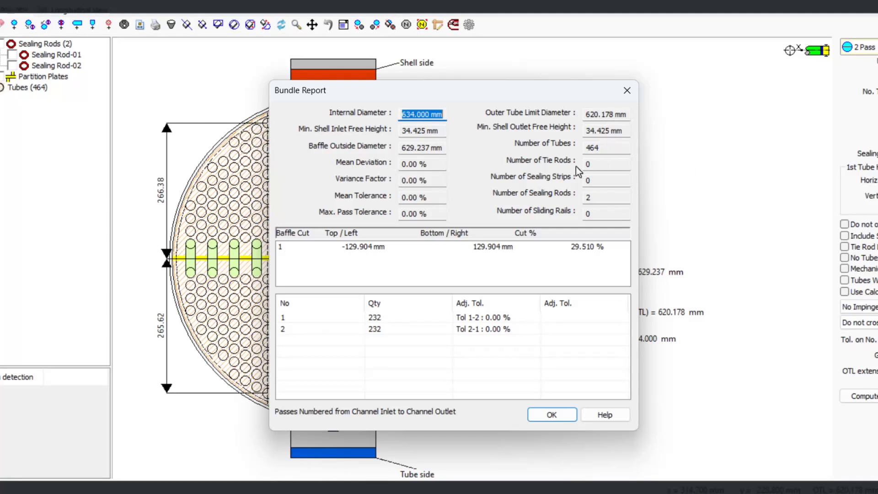
{"action": "double_click", "coordinate": [594, 147]}
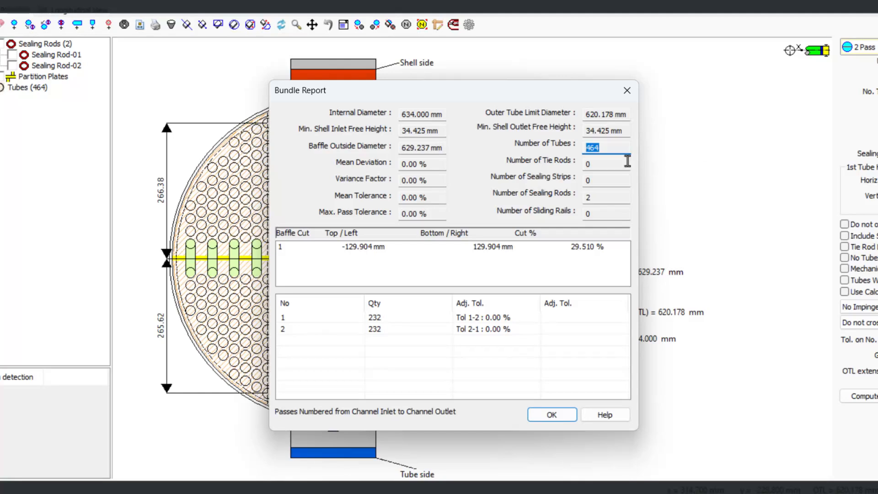
{"action": "left_click", "coordinate": [593, 150]}
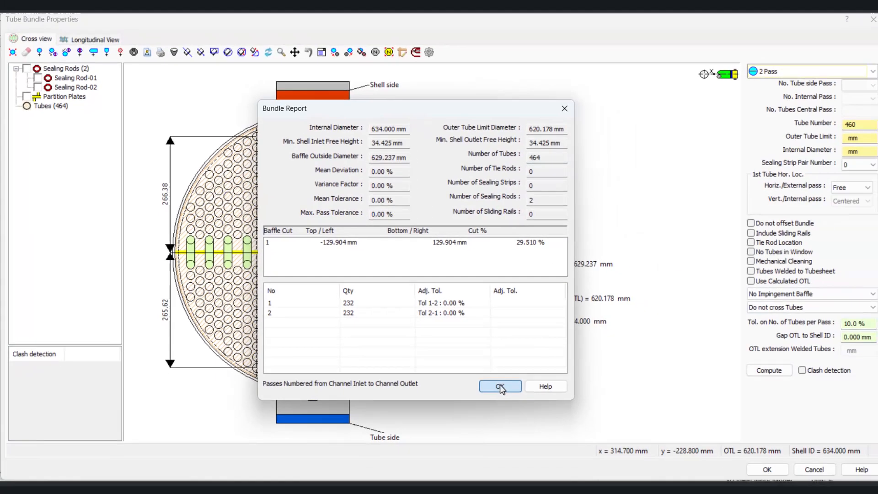
{"action": "left_click", "coordinate": [549, 416]}
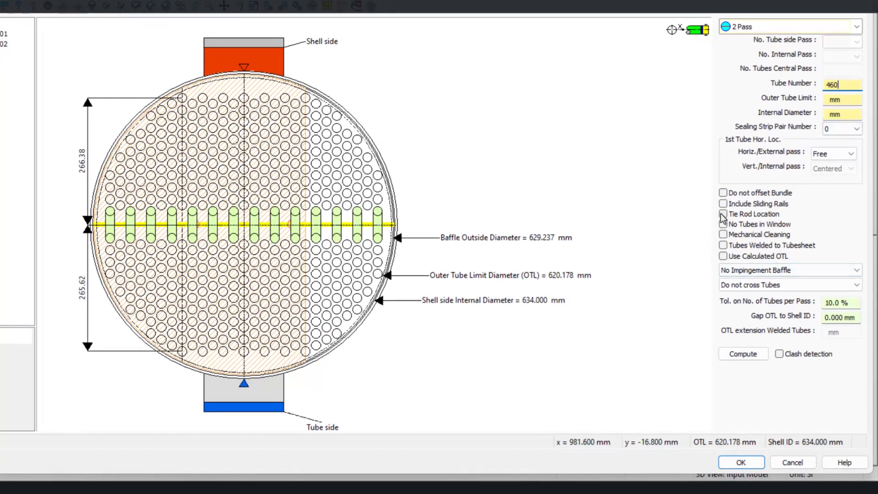
- Enable Tie Rod Location for the bundle and recompute the tube layout
{"action": "left_click", "coordinate": [722, 214]}
{"action": "left_click", "coordinate": [745, 355]}
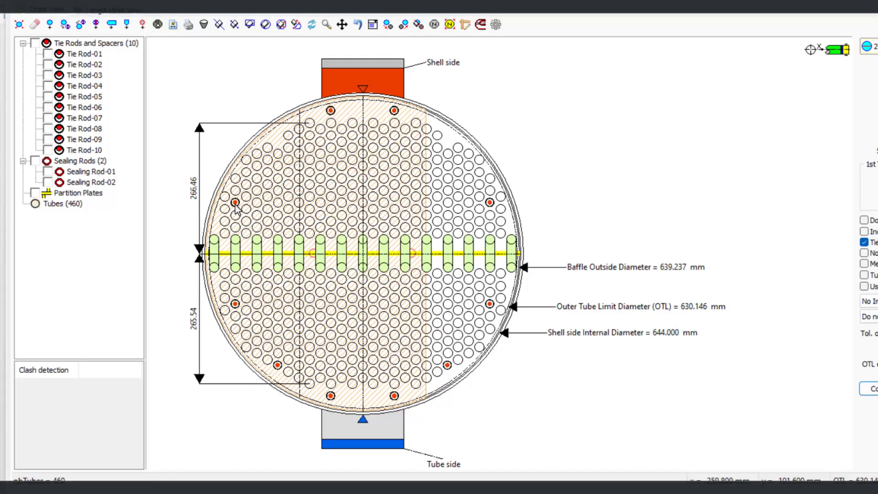
- Recompute the tube layout with Tie Rod-05 and Tie Rod-07 locked in place and Tie Rod Location disabled
{"action": "mouse_move", "coordinate": [236, 207]}
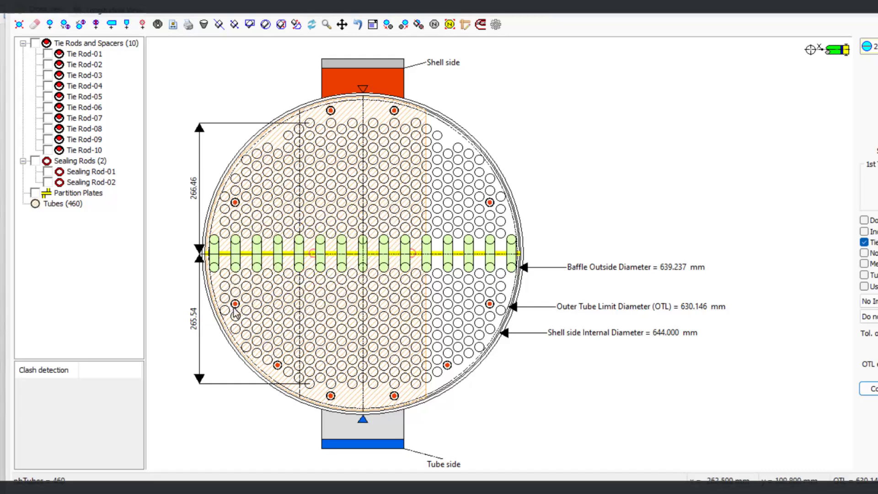
{"action": "mouse_move", "coordinate": [242, 310]}
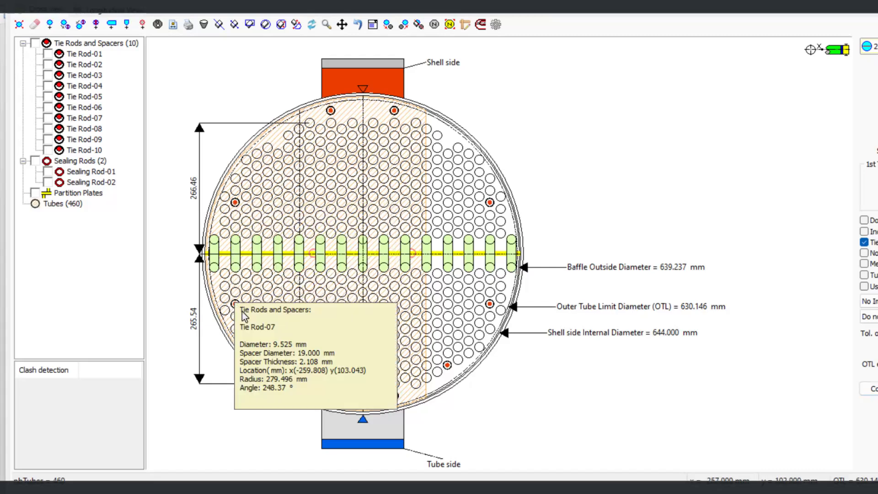
{"action": "left_click", "coordinate": [50, 98]}
{"action": "left_click", "coordinate": [49, 121]}
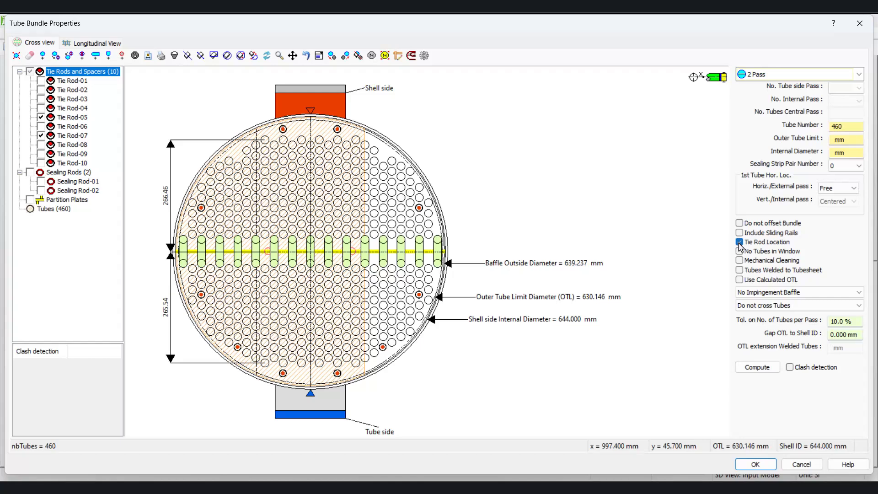
{"action": "left_click", "coordinate": [740, 243]}
{"action": "left_click", "coordinate": [757, 366]}
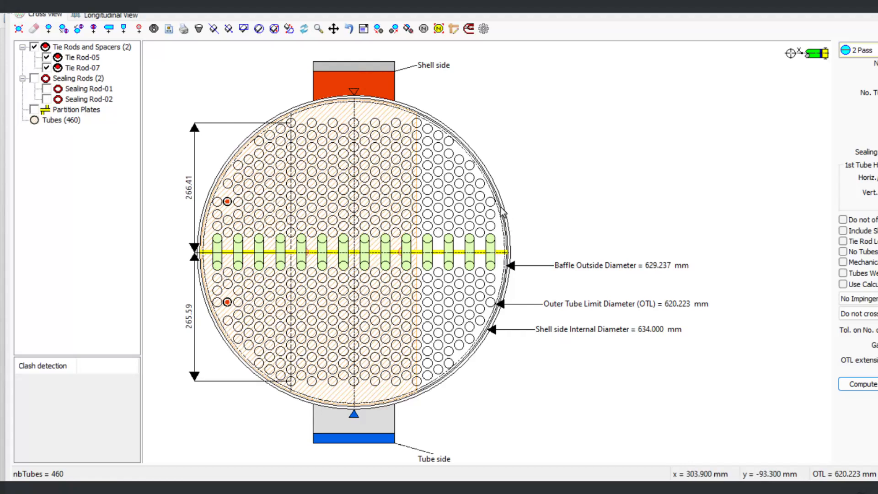
- Convert the outer tube at about x 259.8, y -91.4 mm to a tie rod and add a free tie rod at about x 259.7, y 89.2 mm
{"action": "left_click", "coordinate": [64, 30]}
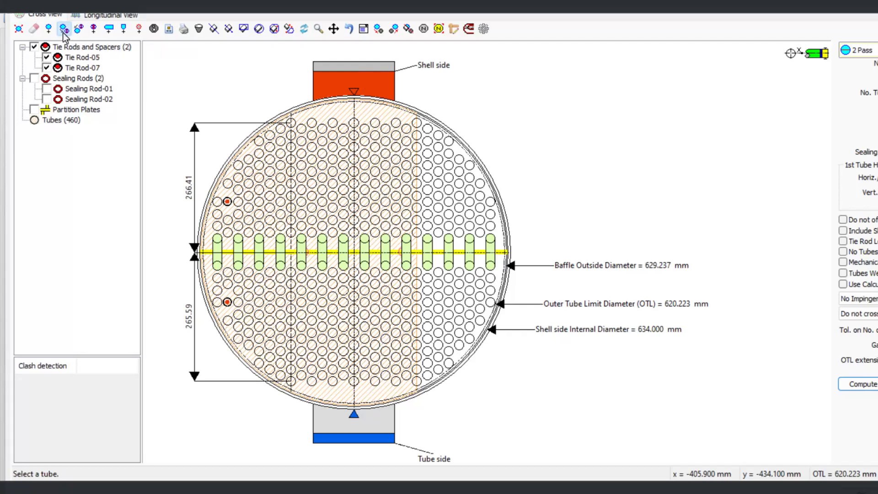
{"action": "left_click", "coordinate": [479, 208]}
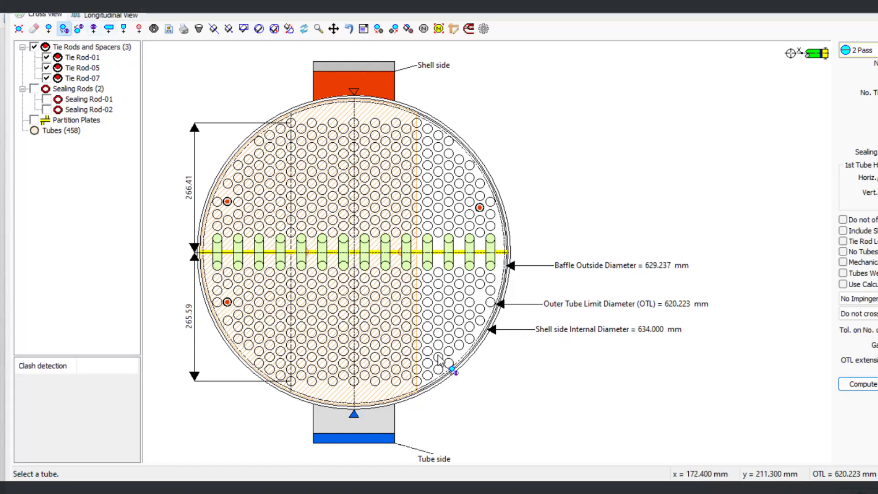
{"action": "left_click", "coordinate": [93, 31]}
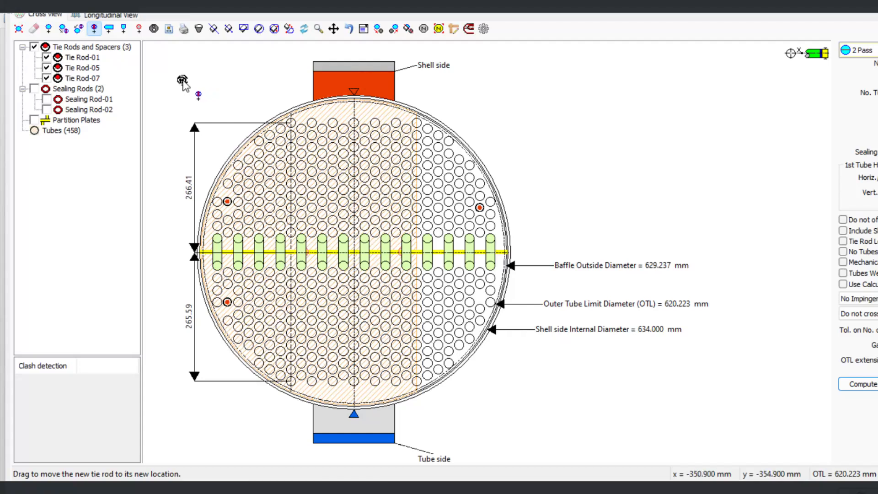
{"action": "mouse_move", "coordinate": [183, 81]}
{"action": "left_mouse_down"}
{"action": "mouse_move", "coordinate": [269, 267]}
{"action": "mouse_move", "coordinate": [450, 361]}
{"action": "mouse_move", "coordinate": [487, 312]}
{"action": "mouse_move", "coordinate": [480, 295]}
{"action": "left_mouse_up"}
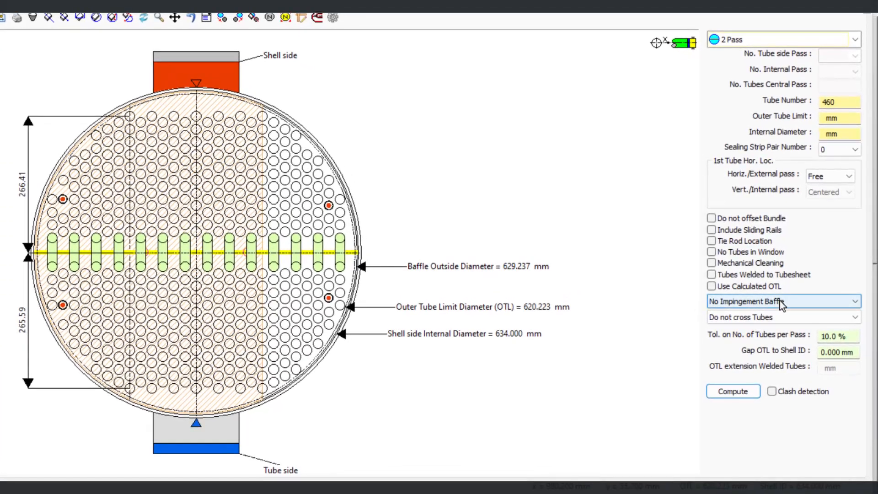
- Add an impingement baffle of the type Impingement Baffle welded with Tie Rods and recompute the bundle
{"action": "left_click", "coordinate": [779, 300]}
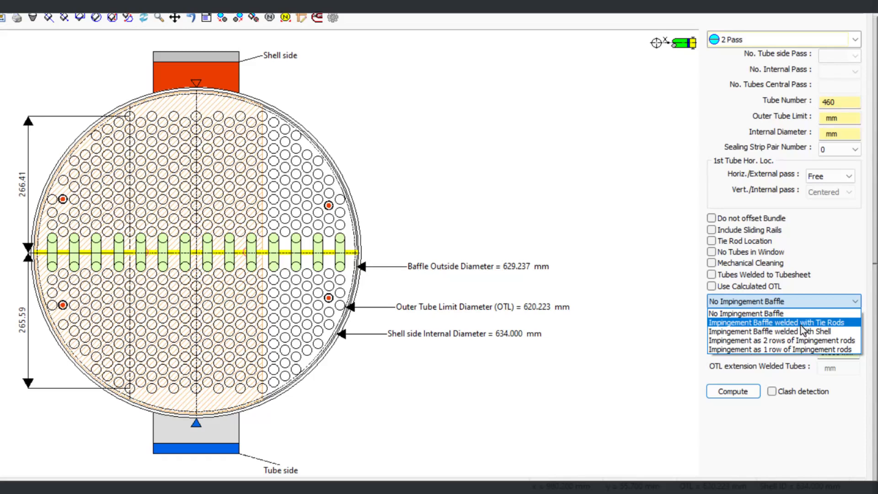
{"action": "left_click", "coordinate": [800, 324]}
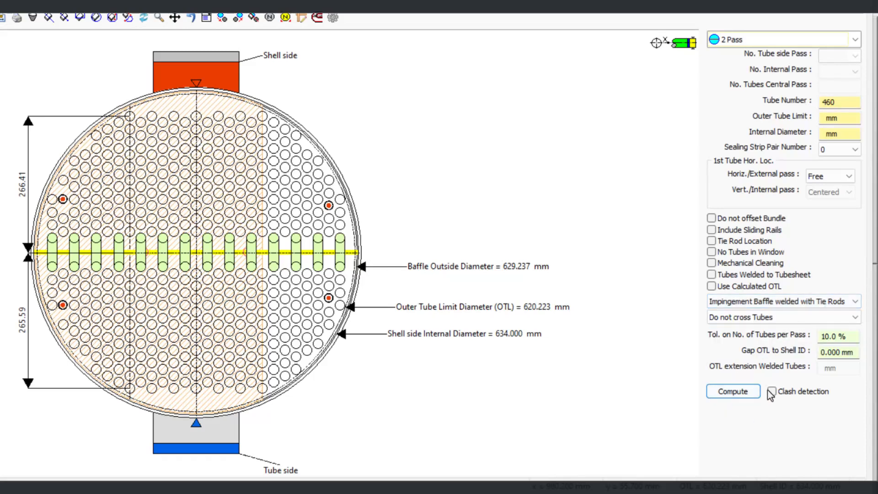
{"action": "left_click", "coordinate": [733, 392]}
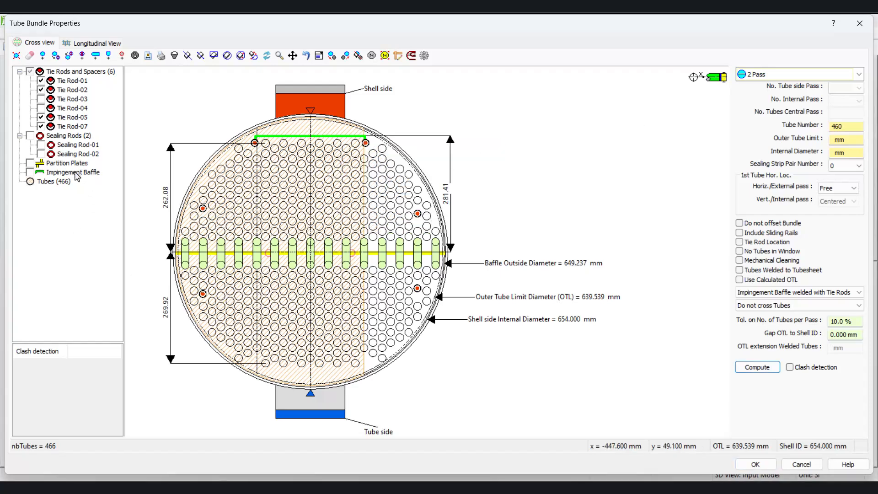
- Set the impingement baffle's width to 150 mm, keeping it connected with side plates
{"action": "left_click", "coordinate": [76, 174]}
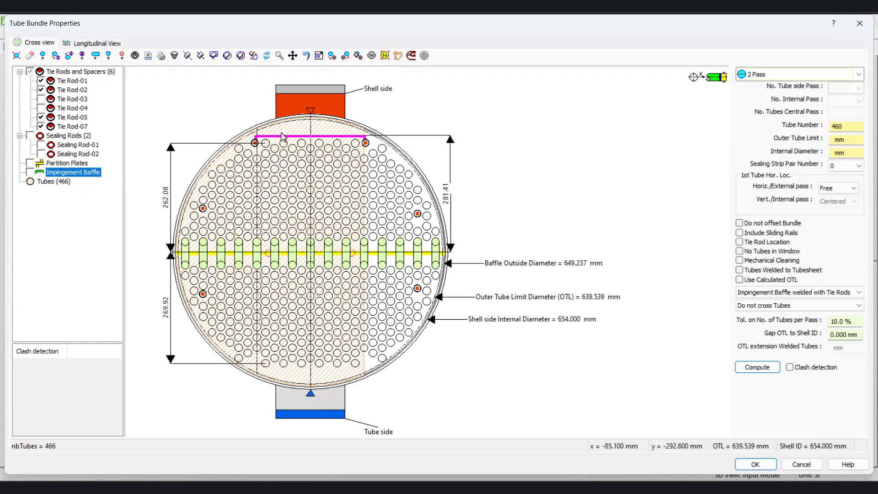
{"action": "double_click", "coordinate": [79, 173]}
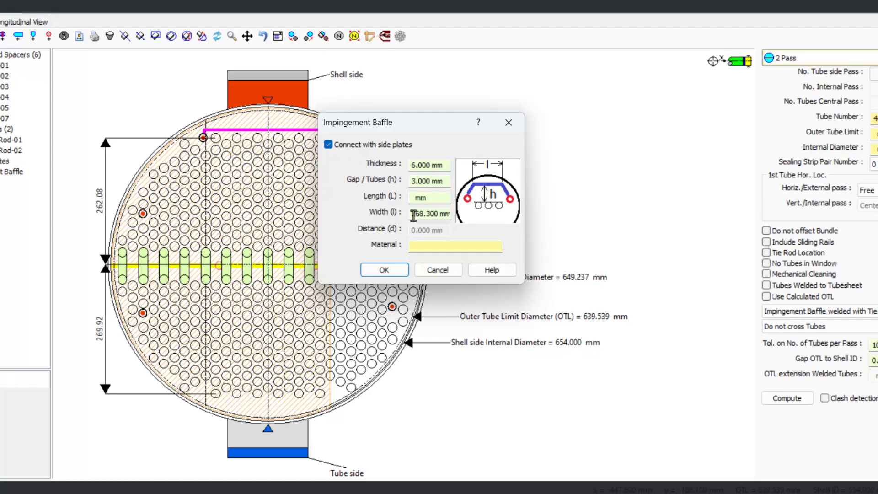
{"action": "left_click_drag", "start_coordinate": [437, 213], "coordinate": [384, 203]}
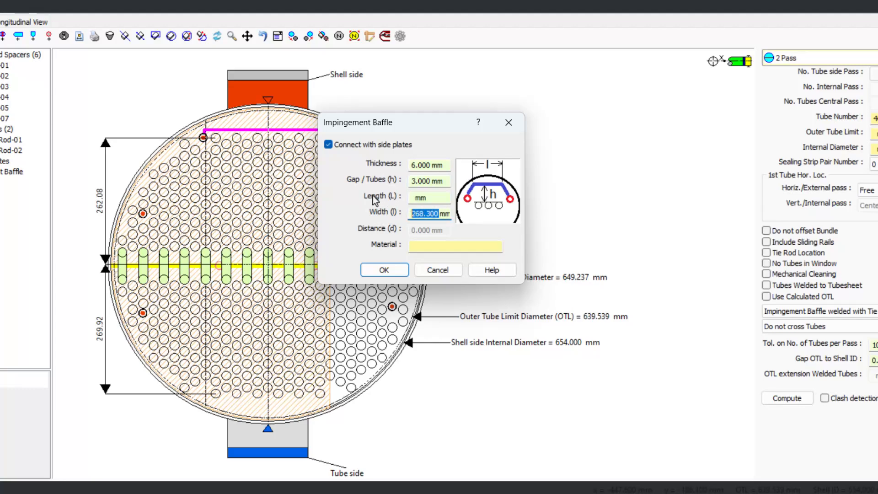
{"action": "type", "text": "150"}
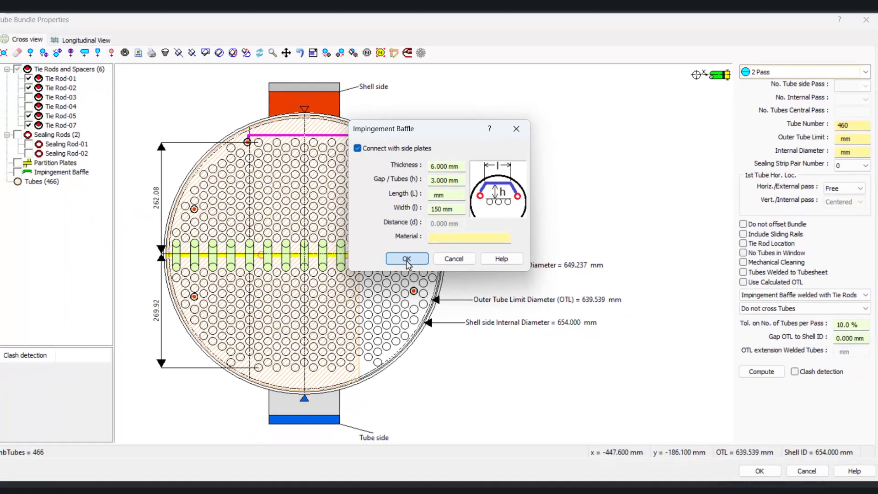
{"action": "left_click", "coordinate": [384, 270]}
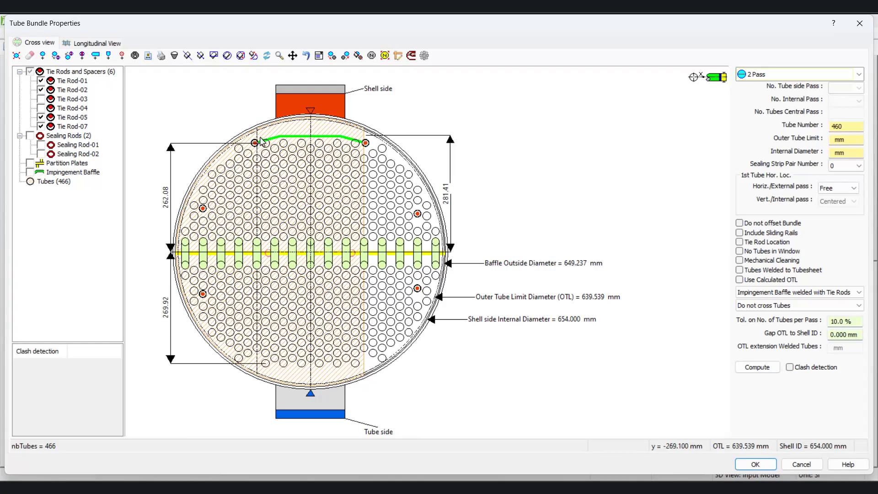
- Move the tie rod at the impingement baffle's left end inward to about x -90.6, y -273.9 mm
{"action": "scroll", "coordinate": [260, 136], "scroll_direction": "up", "scroll_amount": 1}
{"action": "scroll", "coordinate": [371, 157], "scroll_direction": "up", "scroll_amount": 2}
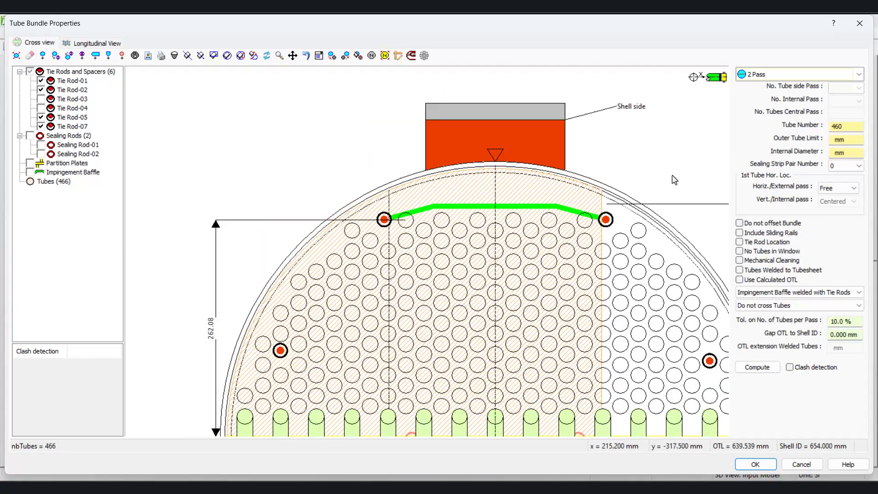
{"action": "scroll", "coordinate": [612, 173], "scroll_direction": "up", "scroll_amount": 1}
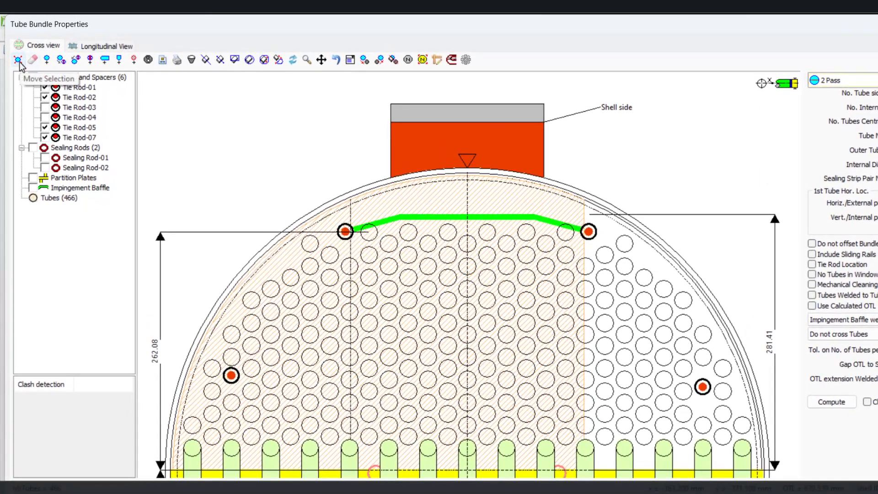
{"action": "left_click", "coordinate": [19, 60]}
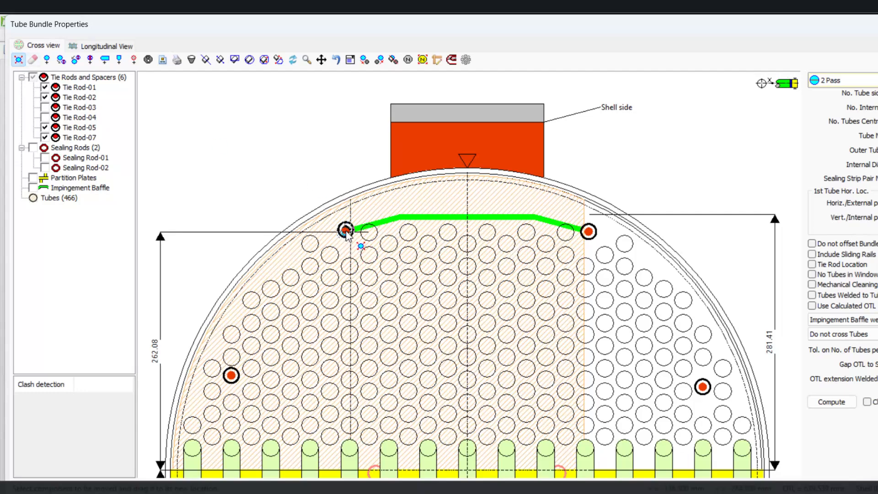
{"action": "left_click_drag", "start_coordinate": [346, 232], "coordinate": [384, 221]}
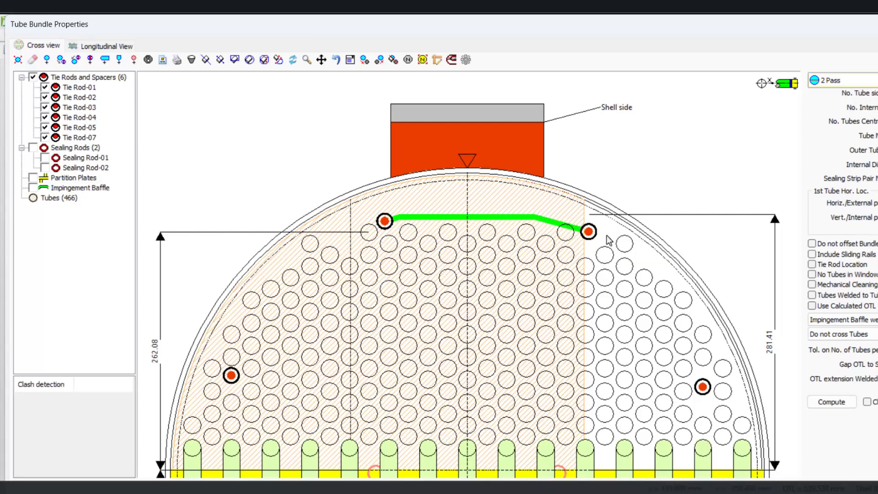
- Set the location of Tie Rod-04, at the impingement baffle's right end, to x 90.6 mm and y -273.9 mm
{"action": "mouse_move", "coordinate": [597, 238]}
{"action": "double_click", "coordinate": [78, 121]}
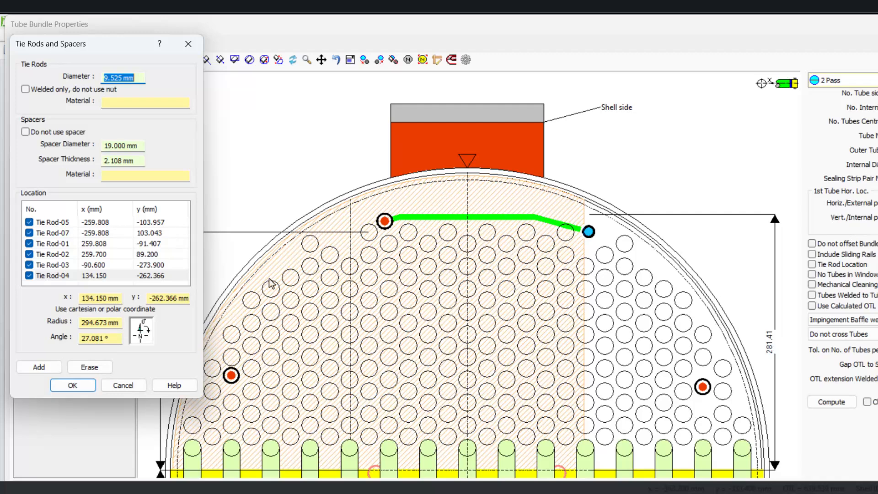
{"action": "left_click_drag", "start_coordinate": [108, 298], "coordinate": [62, 293]}
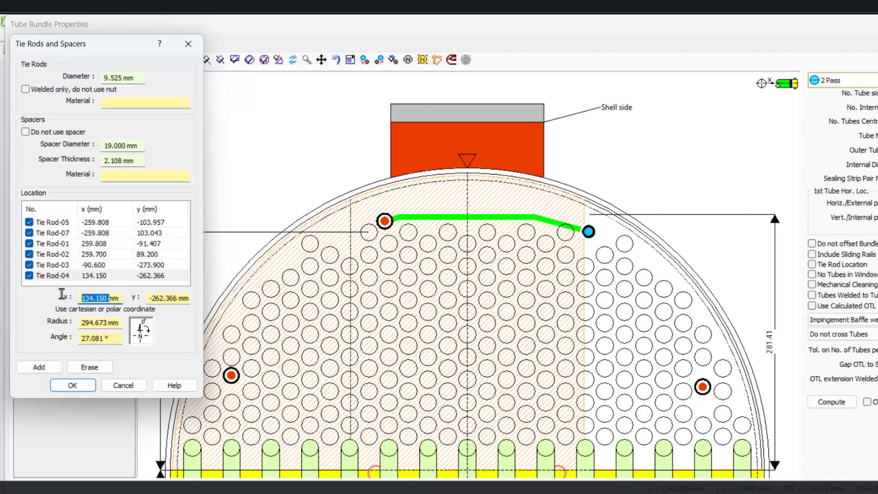
{"action": "type", "text": "90.6"}
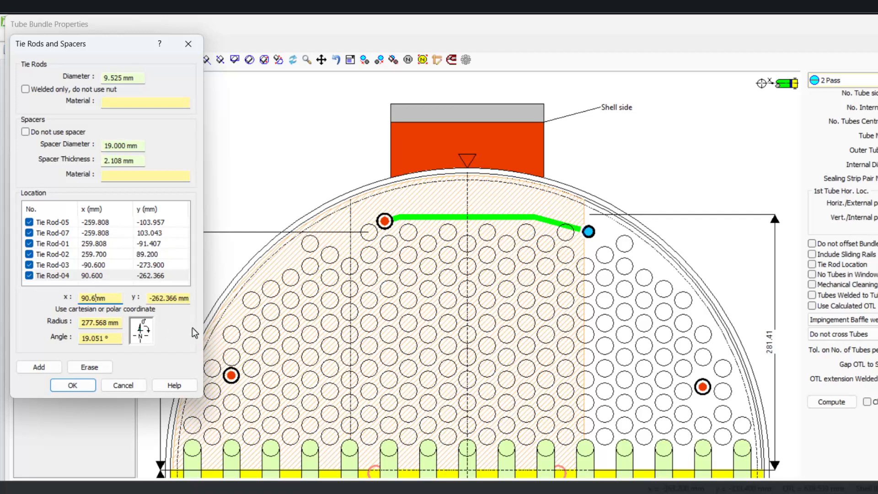
{"action": "left_click_drag", "start_coordinate": [176, 298], "coordinate": [150, 295]}
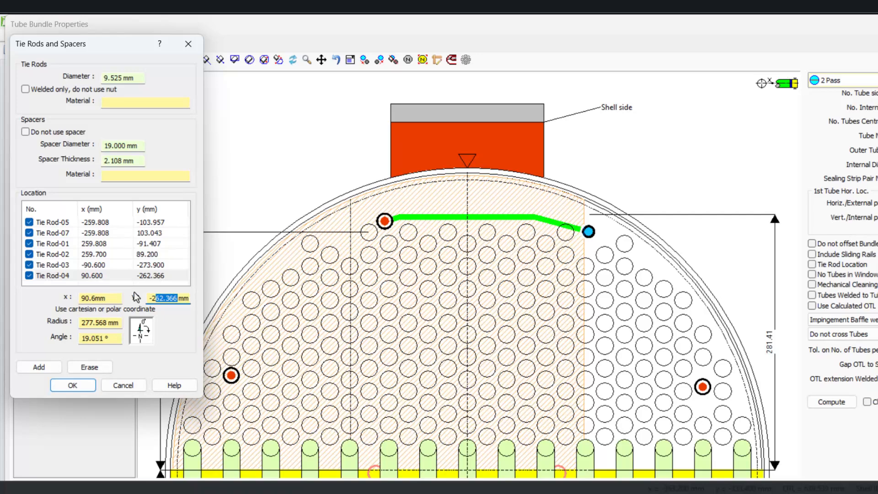
{"action": "type", "text": "273.9"}
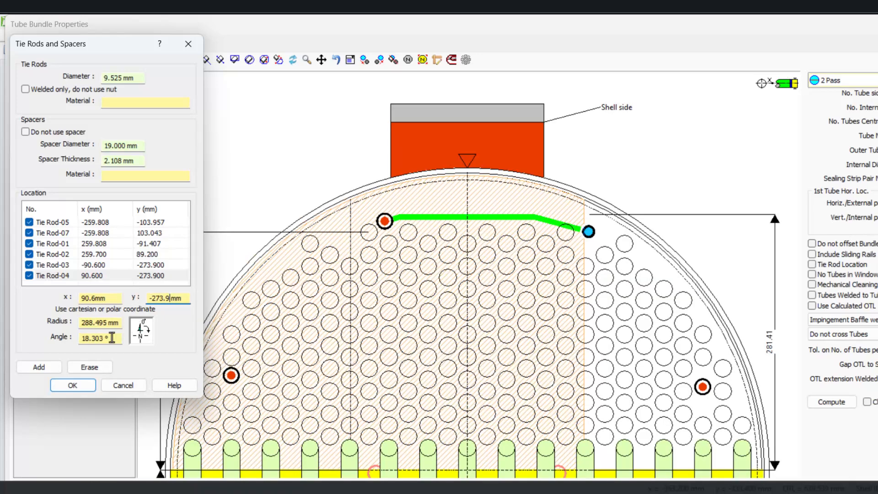
{"action": "left_click", "coordinate": [73, 385]}
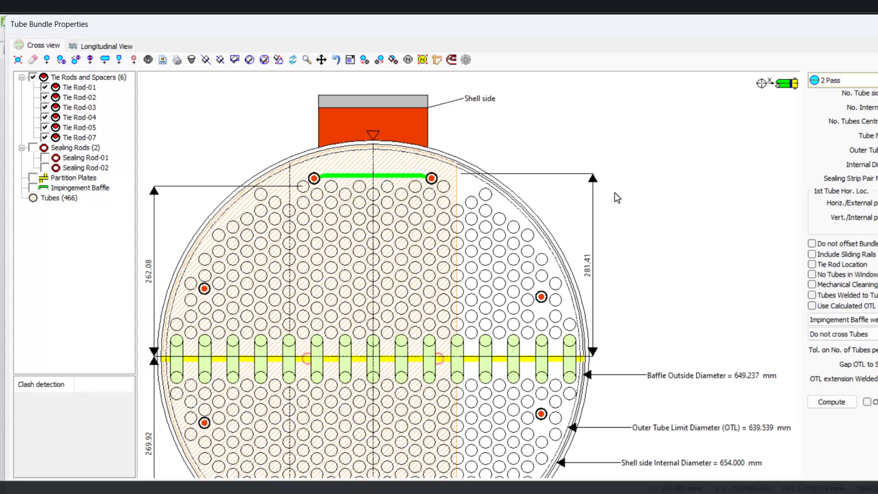
- Include sliding rails in the bundle and recompute the tube layout
{"action": "left_click_drag", "start_coordinate": [616, 191], "coordinate": [698, 153]}
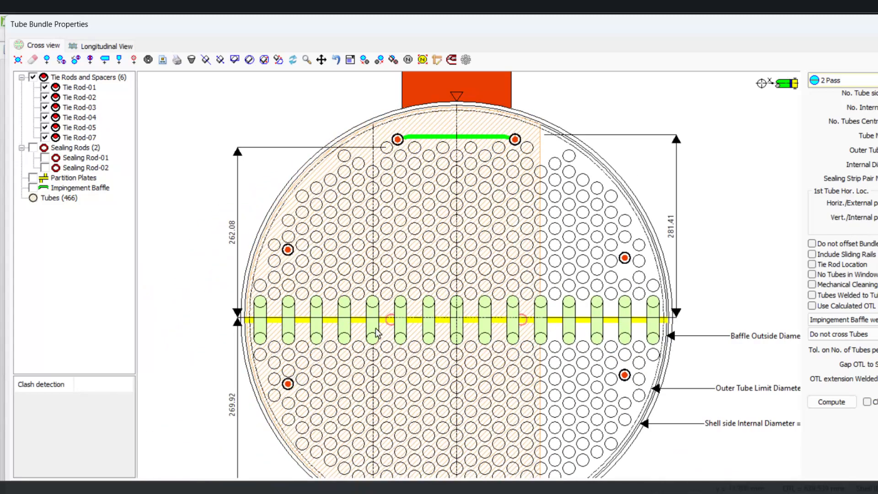
{"action": "scroll", "coordinate": [181, 281], "scroll_direction": "down", "scroll_amount": 1}
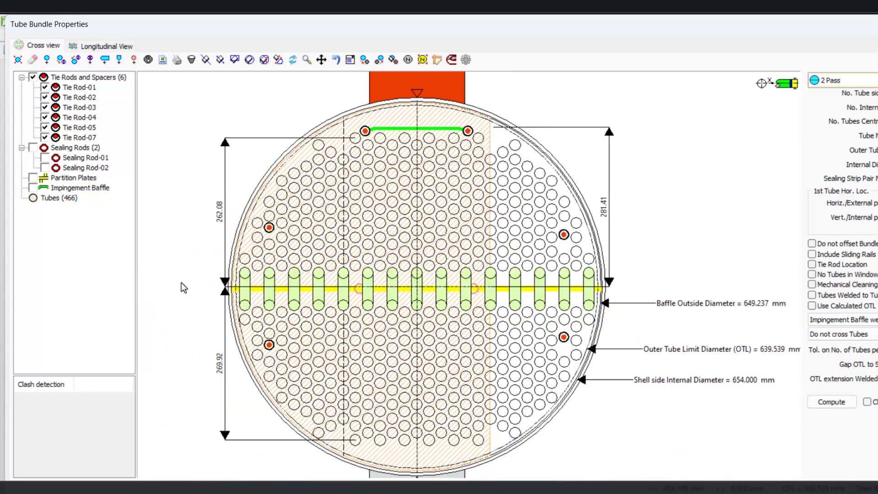
{"action": "left_click_drag", "start_coordinate": [181, 282], "coordinate": [234, 254]}
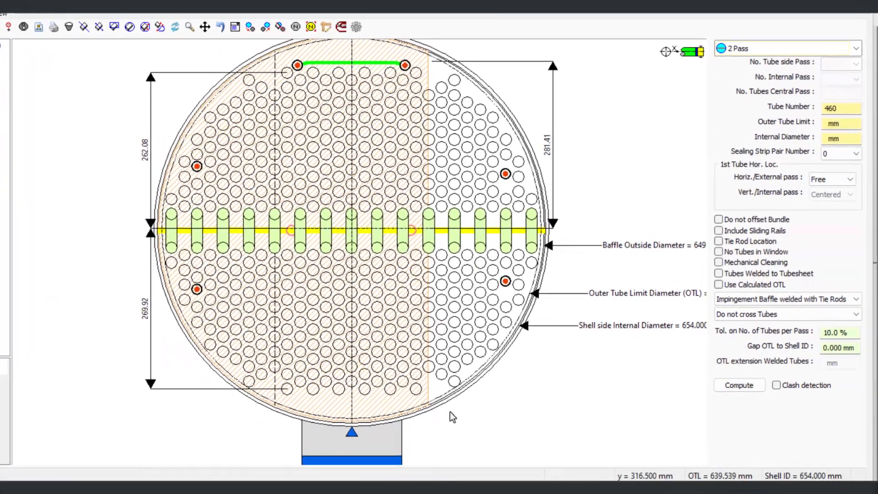
{"action": "left_click", "coordinate": [719, 231]}
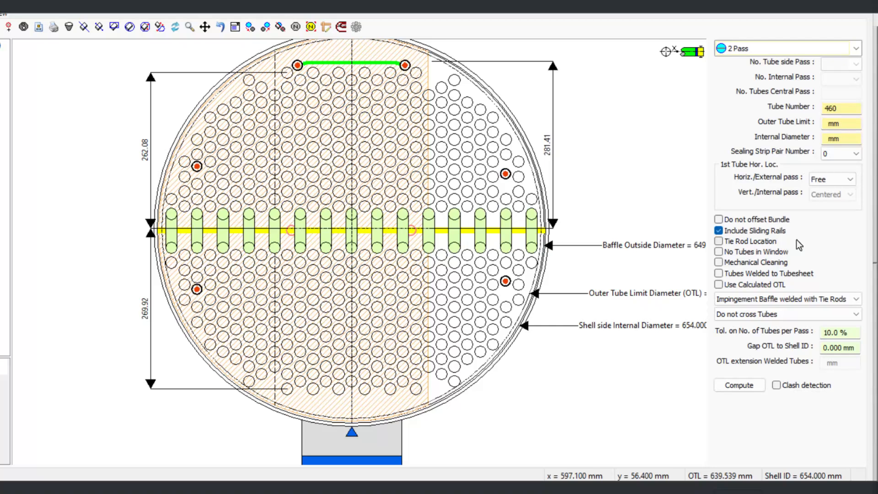
{"action": "left_click", "coordinate": [739, 385]}
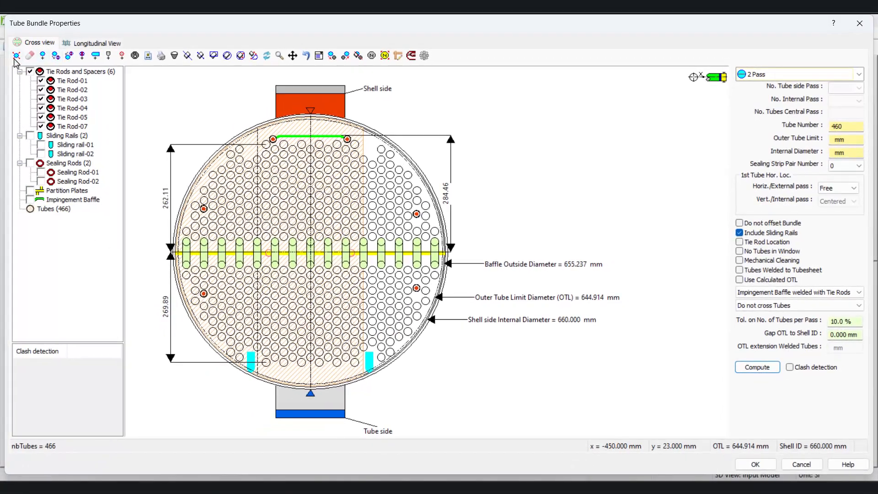
- Move the sliding rails outward to about x ±165.4 mm and make the bar-shaped rails radial
{"action": "left_click", "coordinate": [16, 55]}
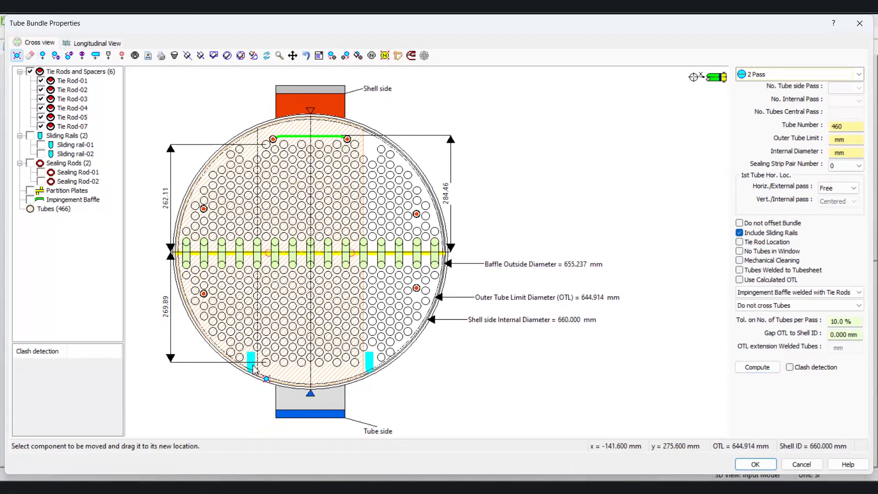
{"action": "left_click_drag", "start_coordinate": [253, 370], "coordinate": [244, 361]}
{"action": "double_click", "coordinate": [74, 144]}
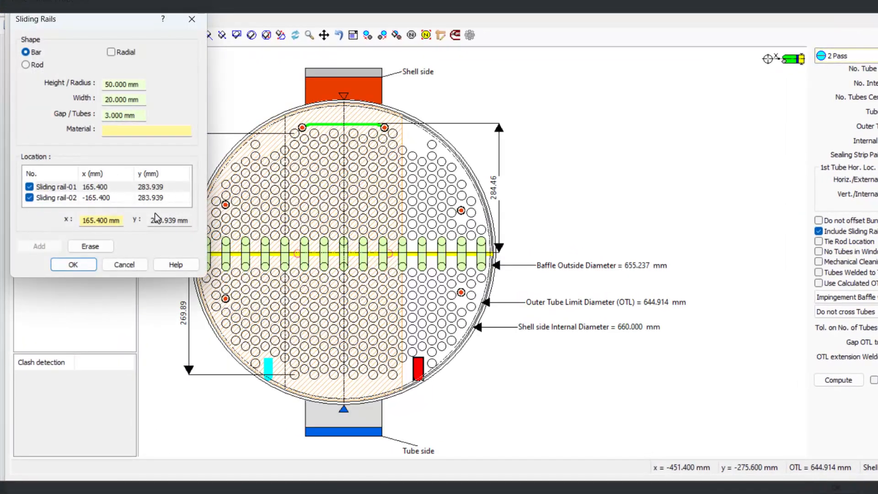
{"action": "left_click_drag", "start_coordinate": [121, 26], "coordinate": [175, 71]}
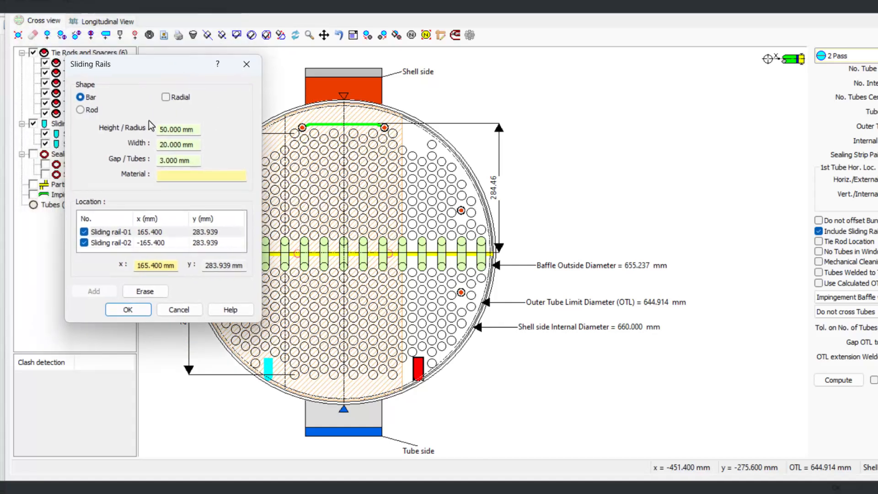
{"action": "left_click", "coordinate": [171, 96]}
{"action": "left_click", "coordinate": [135, 309]}
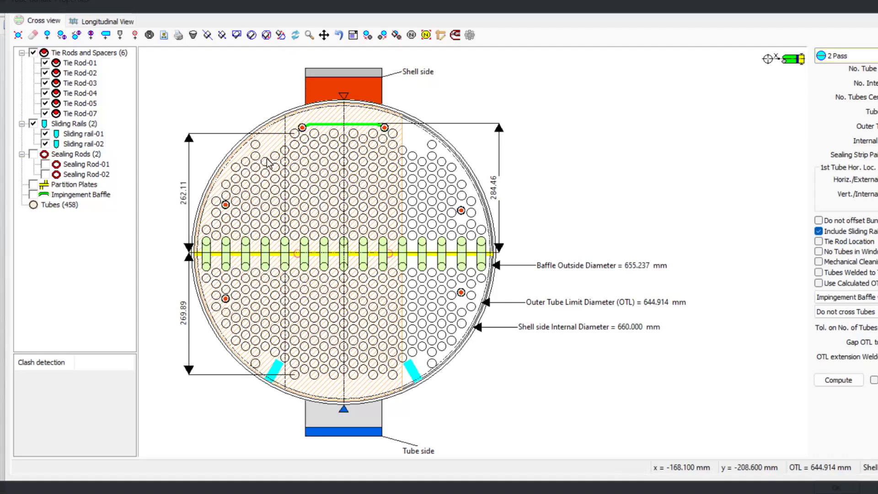
- Add a tube beside the upper end of the left sliding rail and recompute the tube layout
{"action": "left_click", "coordinate": [47, 36]}
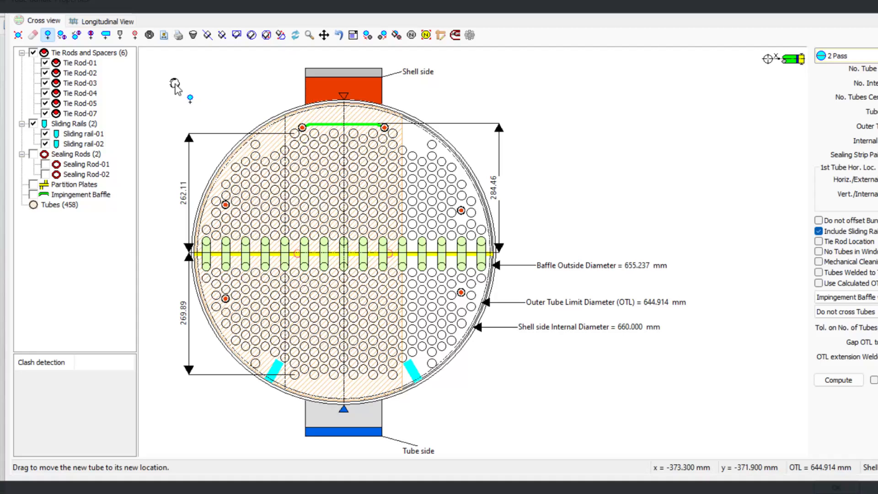
{"action": "mouse_move", "coordinate": [174, 83]}
{"action": "left_mouse_down"}
{"action": "mouse_move", "coordinate": [207, 334]}
{"action": "mouse_move", "coordinate": [264, 372]}
{"action": "mouse_move", "coordinate": [267, 358]}
{"action": "left_mouse_up"}
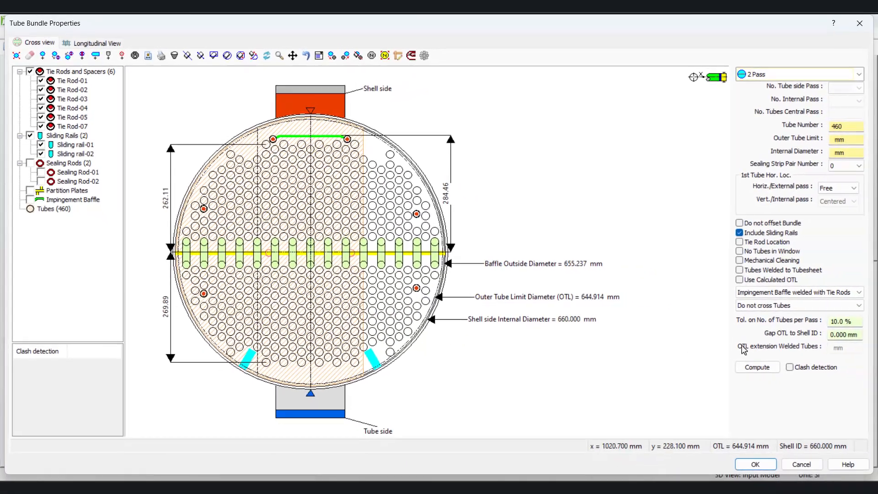
{"action": "left_click", "coordinate": [757, 367]}
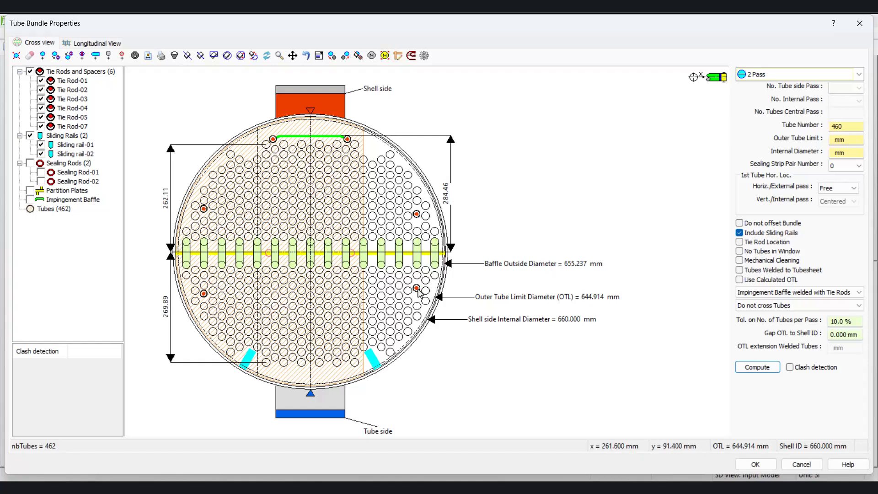
- Set the sealing rods' diameter to 25 mm
{"action": "double_click", "coordinate": [80, 174]}
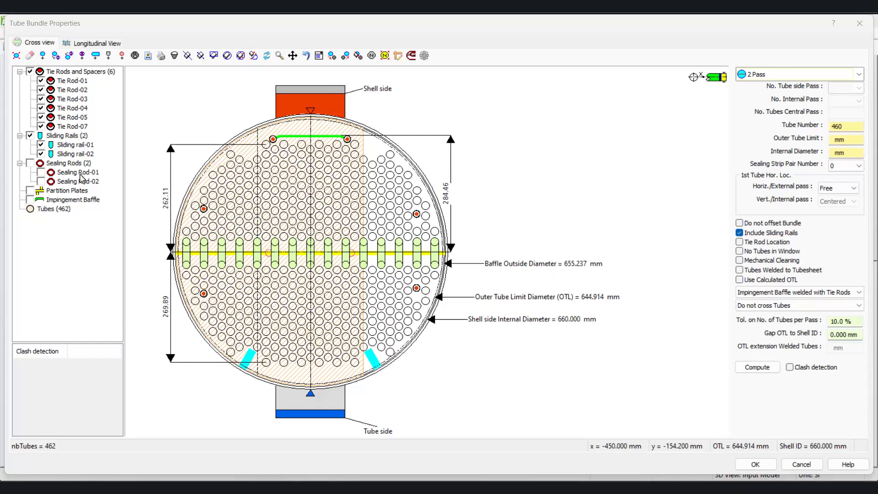
{"action": "double_click", "coordinate": [78, 174]}
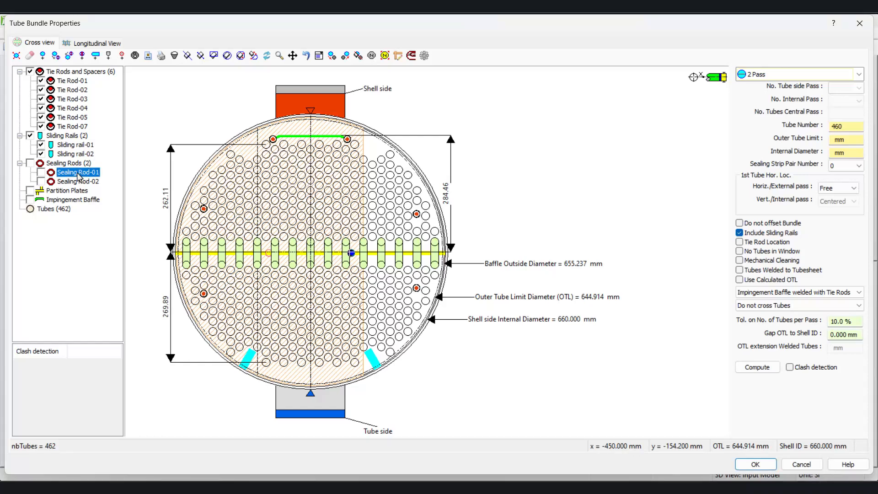
{"action": "left_click_drag", "start_coordinate": [124, 44], "coordinate": [317, 119]}
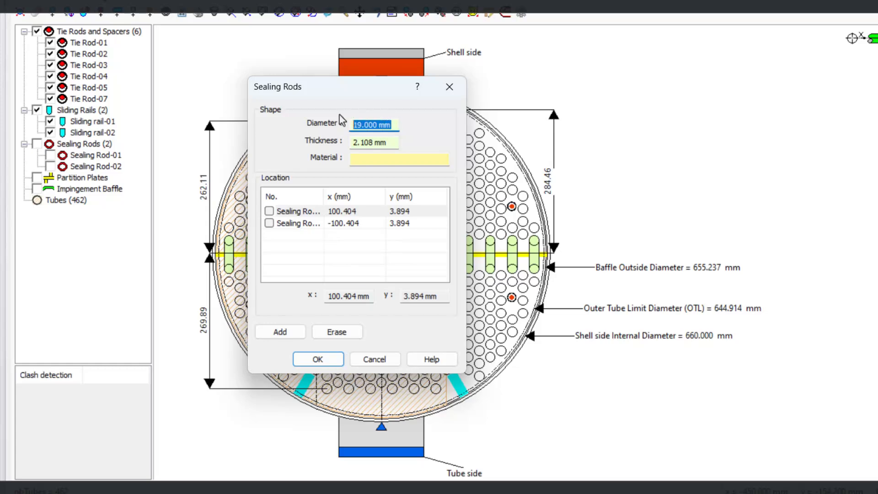
{"action": "type", "text": "25"}
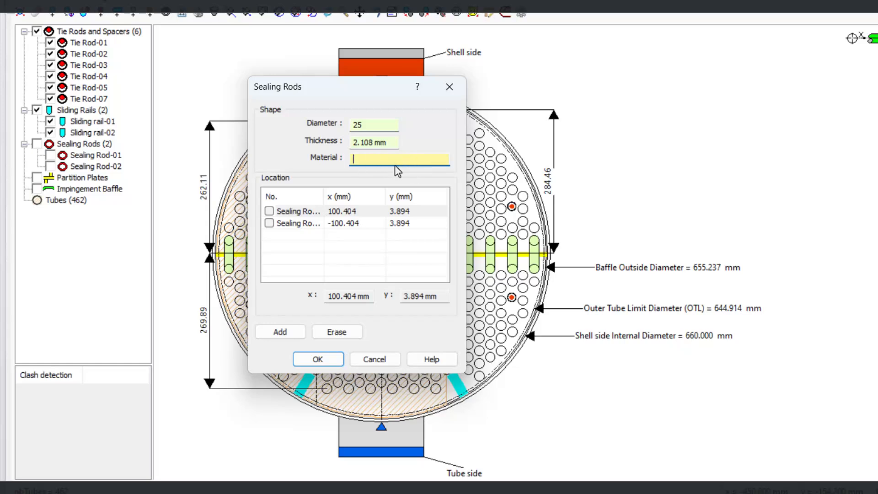
{"action": "left_click", "coordinate": [316, 360]}
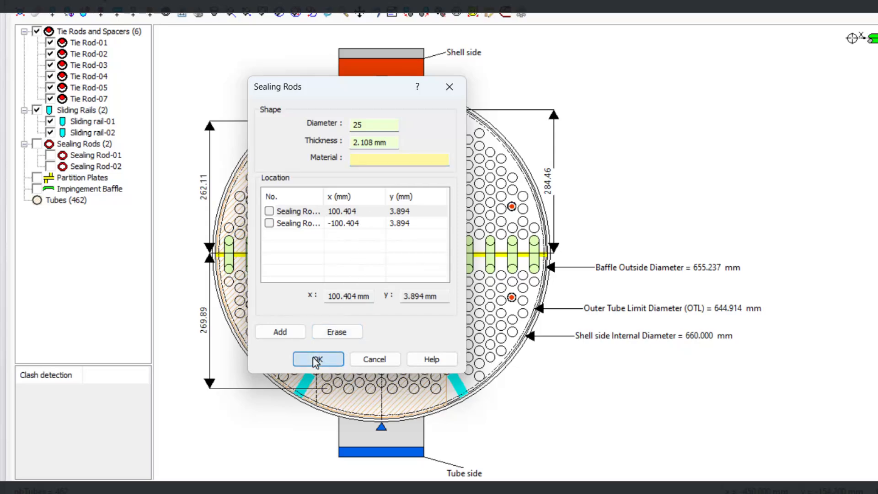
- Review the material settings of the shell side partition plate
{"action": "double_click", "coordinate": [75, 178]}
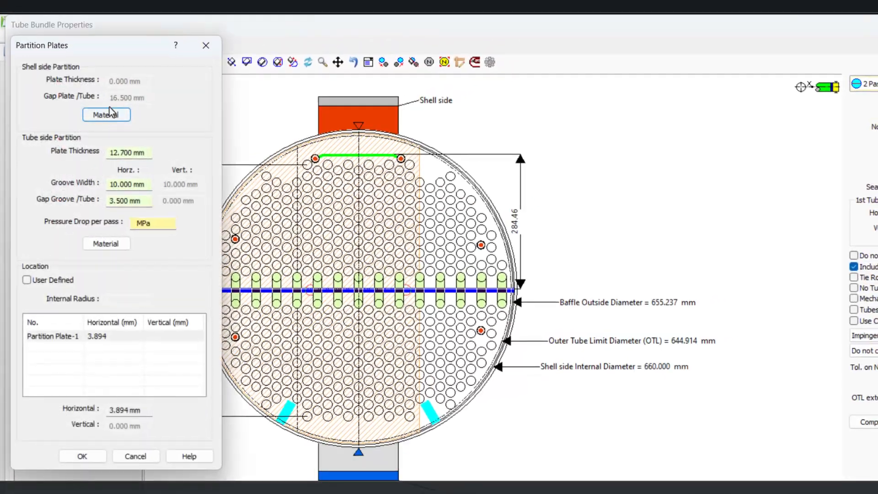
{"action": "left_click_drag", "start_coordinate": [130, 40], "coordinate": [370, 45]}
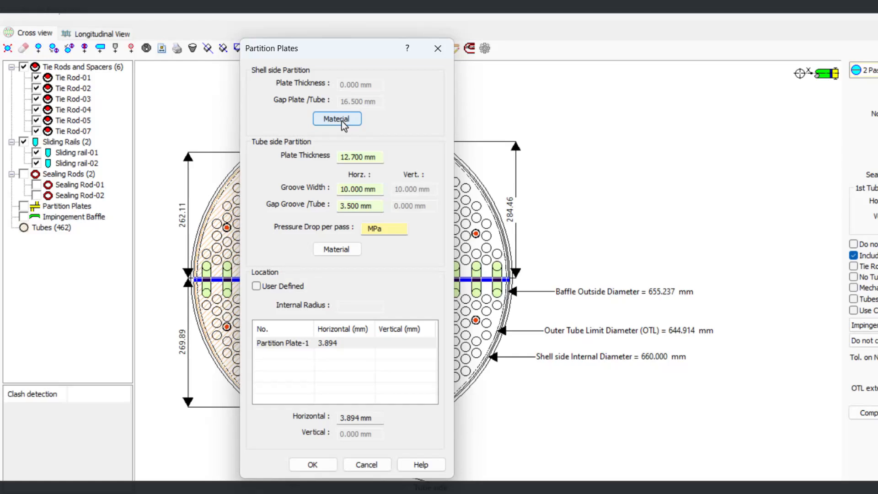
{"action": "left_click", "coordinate": [341, 123]}
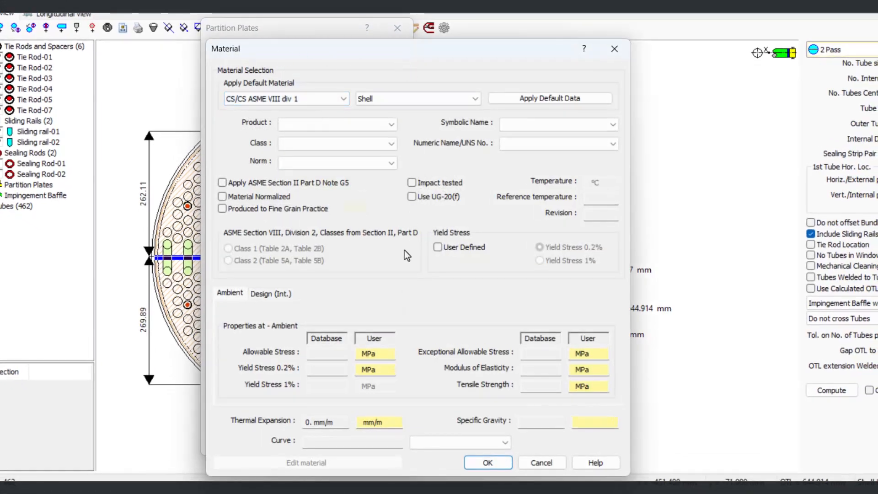
{"action": "left_click_drag", "start_coordinate": [446, 49], "coordinate": [644, 33]}
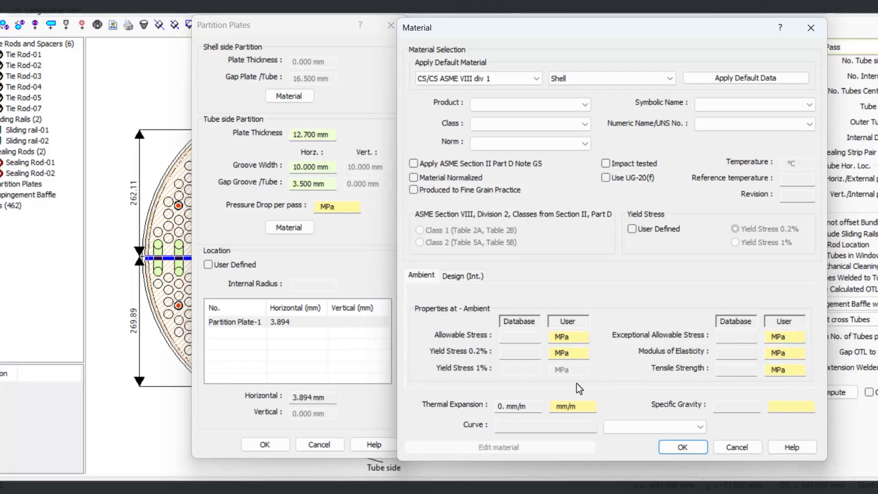
{"action": "left_click", "coordinate": [681, 447]}
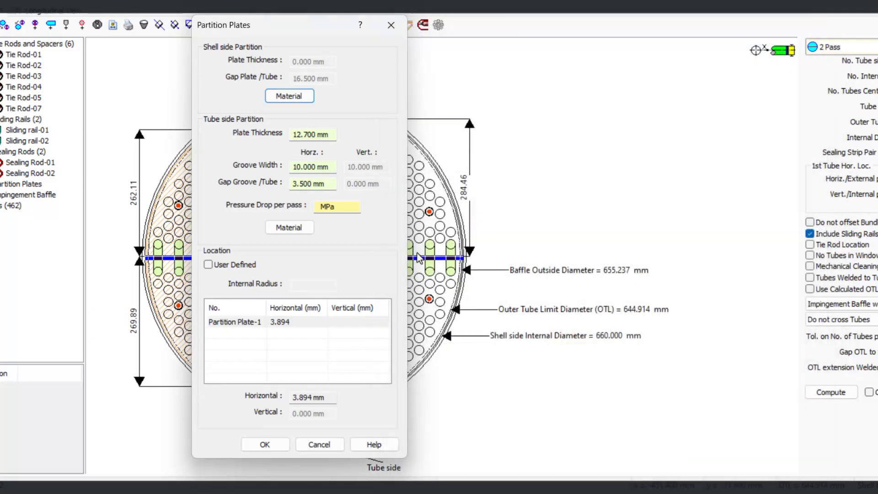
- Set the tube side partition's pressure drop per pass to 0.1 MPa
{"action": "left_click_drag", "start_coordinate": [340, 210], "coordinate": [292, 208]}
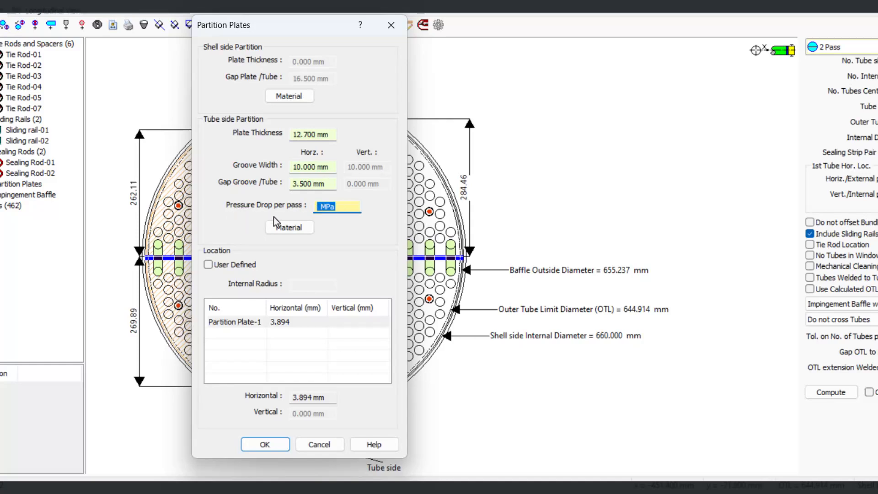
{"action": "type", "text": "0.1"}
{"action": "left_click", "coordinate": [265, 446]}
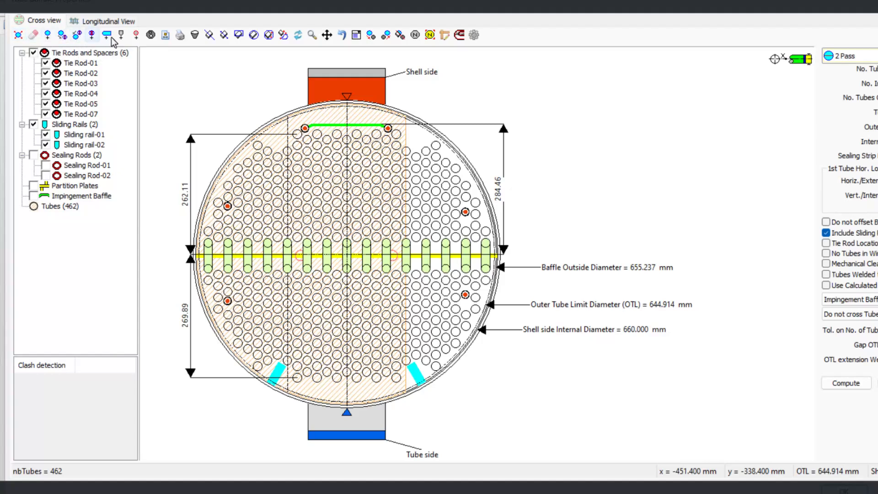
- Erase the outermost left tube in the bundle's bottom row
{"action": "left_click", "coordinate": [33, 35]}
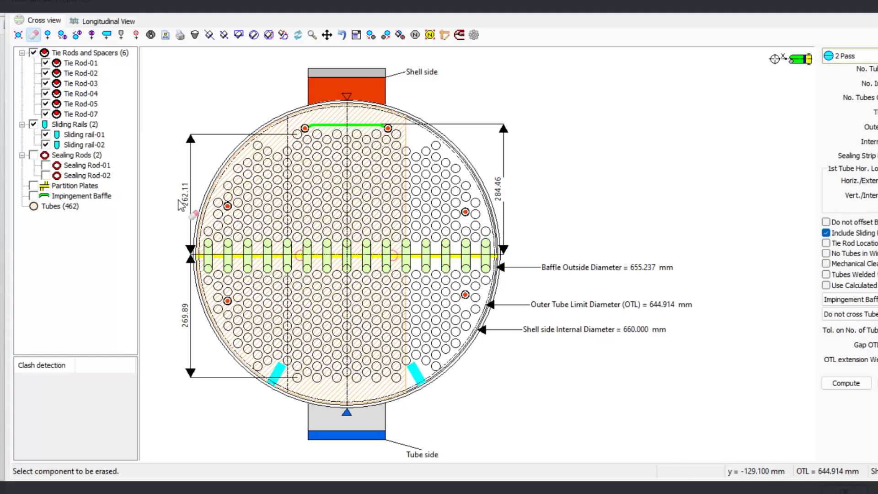
{"action": "left_click", "coordinate": [297, 384]}
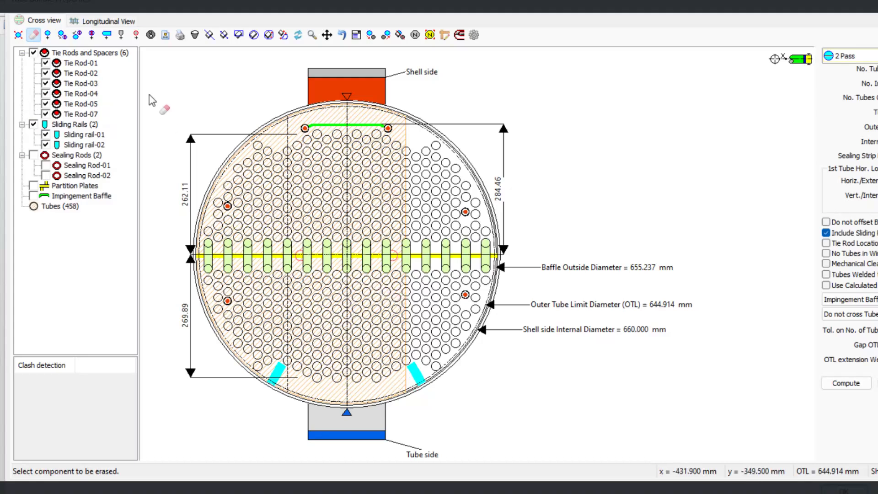
{"action": "left_click", "coordinate": [36, 36]}
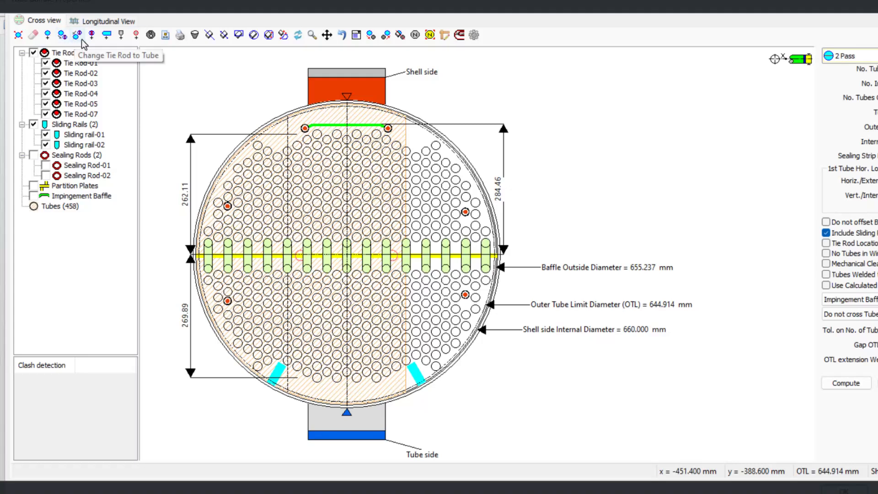
- Add sealing strips on both sides of the bundle, at about x -215.6, y ±245 mm and x 212.8, y ±247.5 mm
{"action": "left_click", "coordinate": [105, 37]}
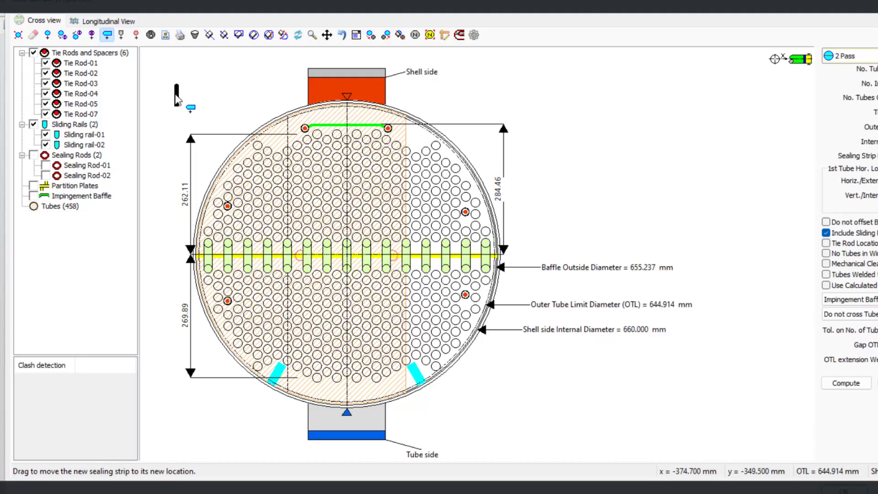
{"action": "left_click_drag", "start_coordinate": [180, 100], "coordinate": [249, 153]}
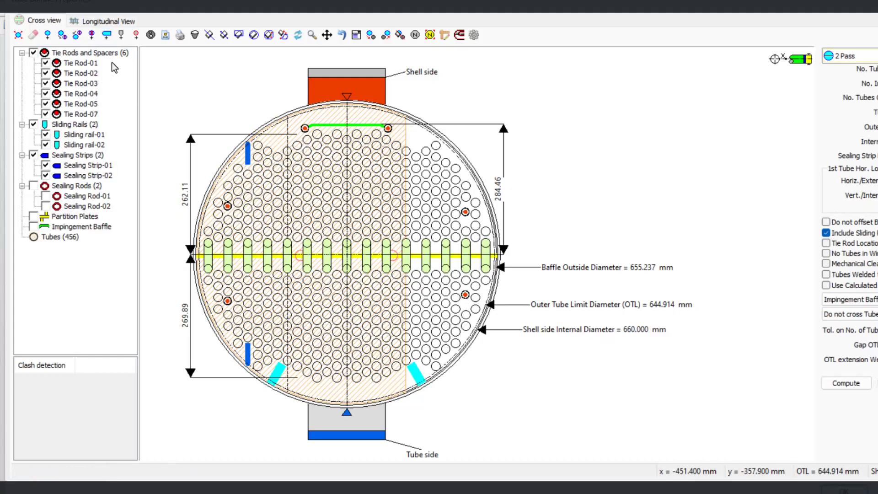
{"action": "left_click", "coordinate": [108, 37]}
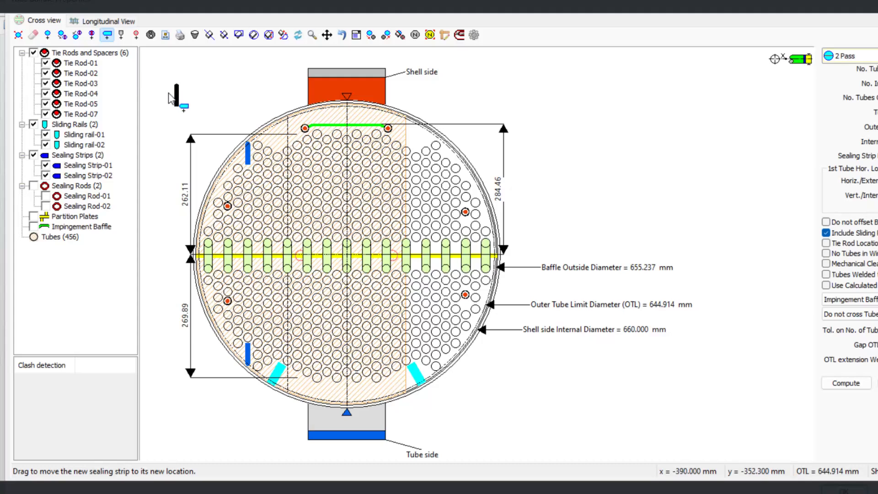
{"action": "left_click", "coordinate": [444, 178]}
{"action": "double_click", "coordinate": [248, 155]}
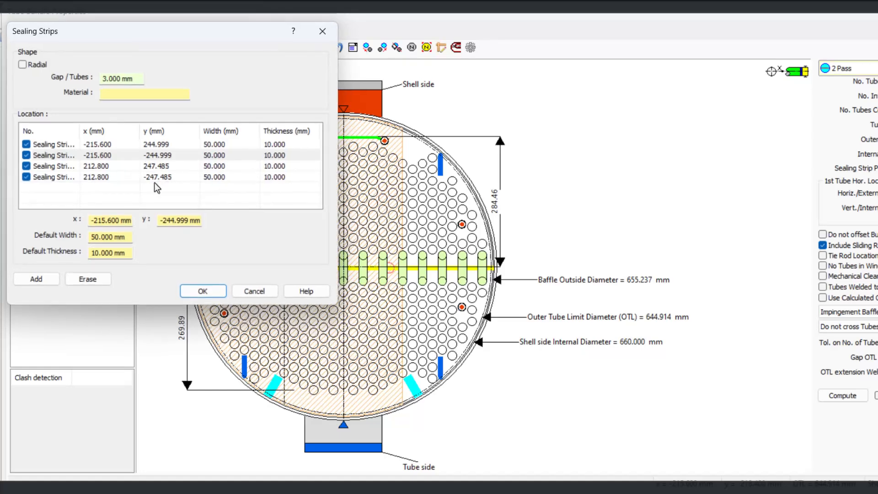
{"action": "left_click", "coordinate": [202, 290]}
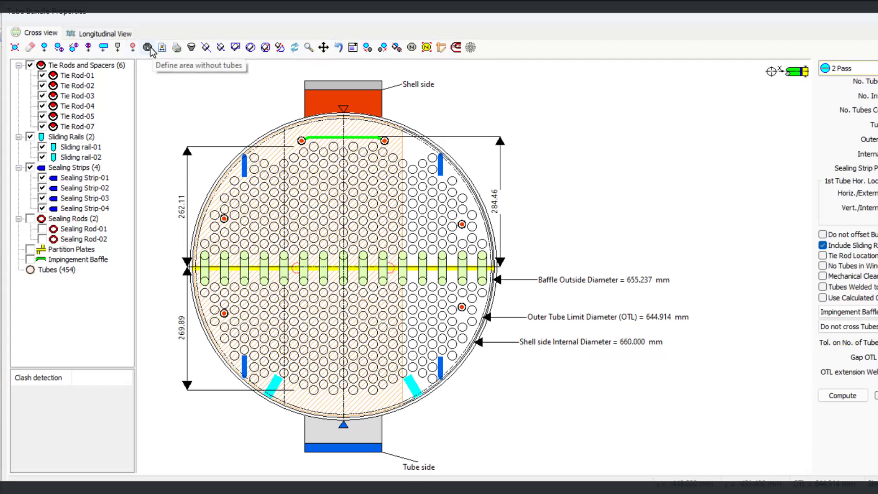
- Look at the settings for defining an area without tubes and review the bundle report
{"action": "left_click", "coordinate": [147, 49]}
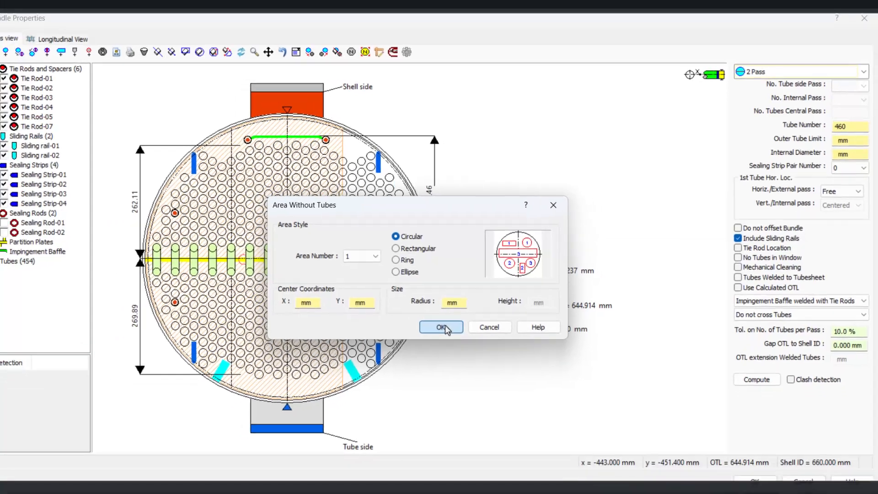
{"action": "left_click", "coordinate": [441, 327]}
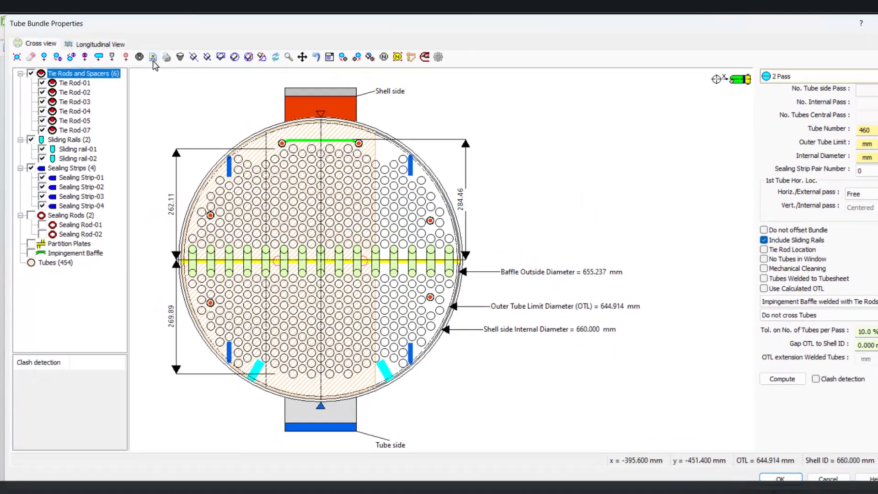
{"action": "left_click", "coordinate": [153, 57]}
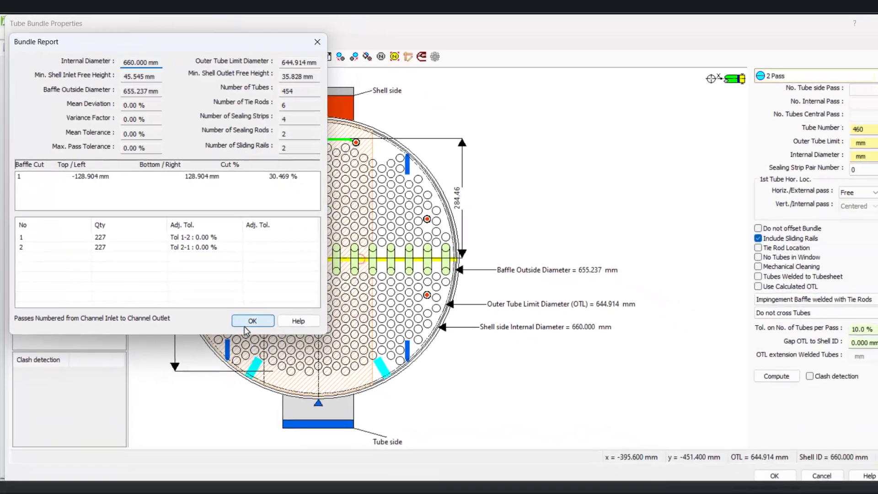
{"action": "left_click", "coordinate": [249, 323]}
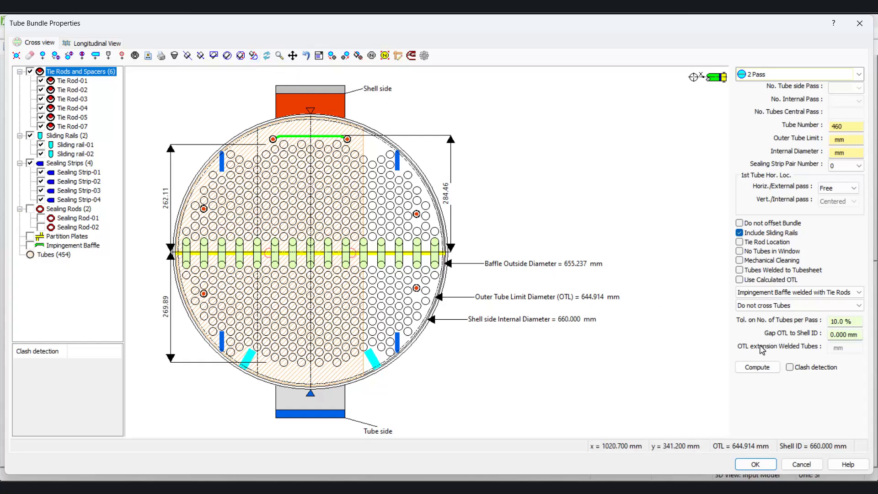
- Accept the tube bundle properties and inspect the heat exchanger in 3D from its channel end
{"action": "left_click", "coordinate": [297, 235]}
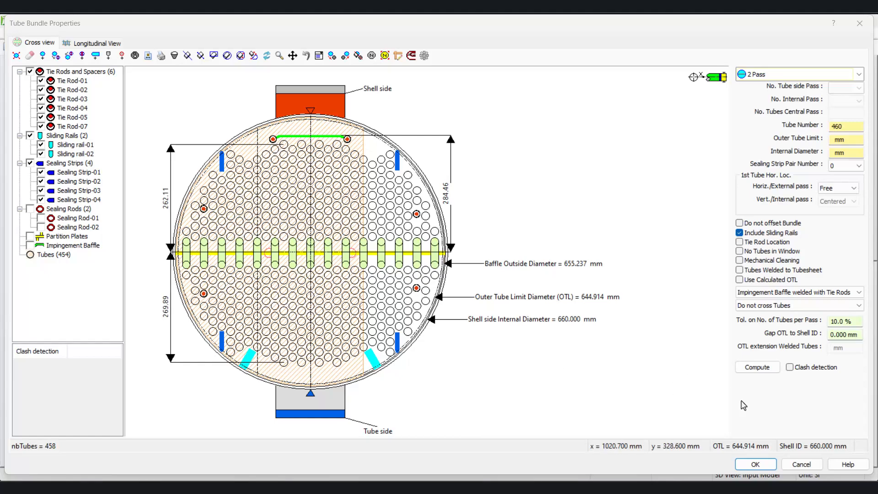
{"action": "left_click", "coordinate": [754, 465]}
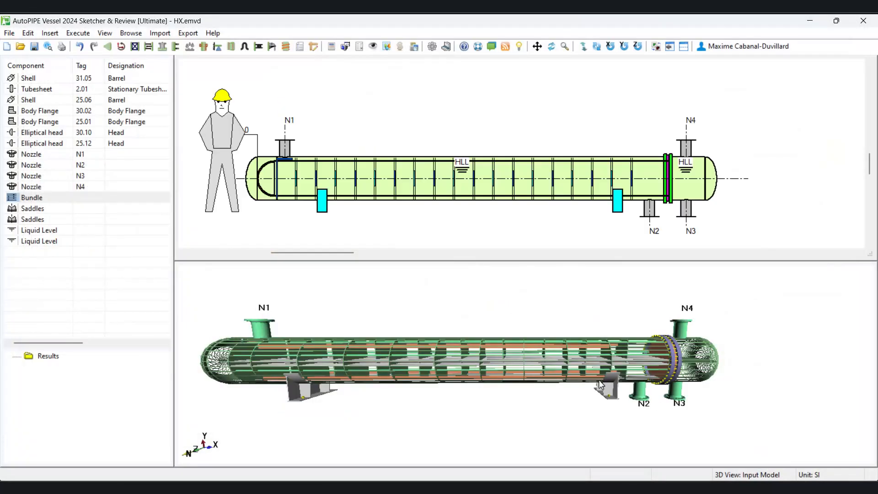
{"action": "left_click_drag", "start_coordinate": [599, 380], "coordinate": [448, 351]}
{"action": "scroll", "coordinate": [561, 361], "scroll_direction": "up", "scroll_amount": 2}
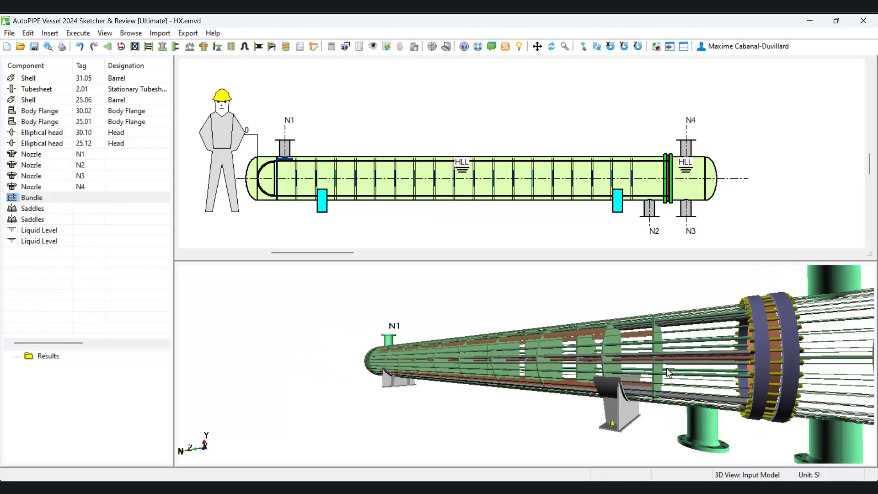
{"action": "scroll", "coordinate": [638, 374], "scroll_direction": "down", "scroll_amount": 5}
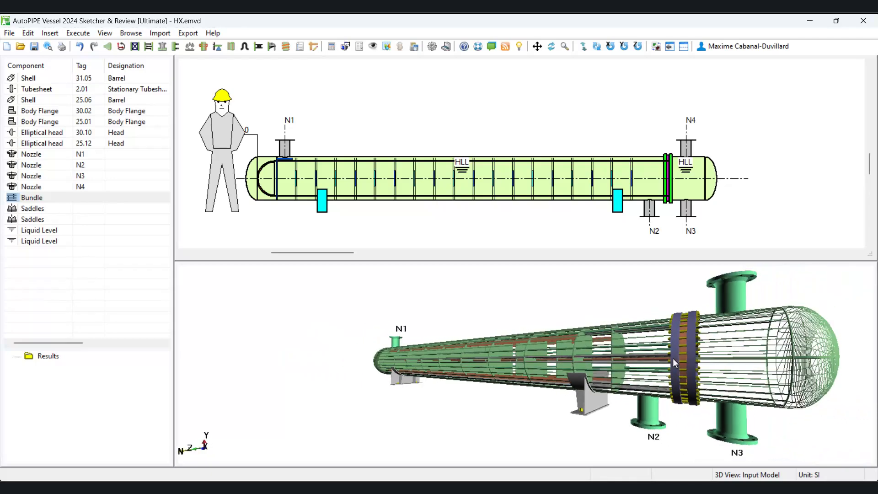
{"action": "left_click_drag", "start_coordinate": [673, 358], "coordinate": [572, 358]}
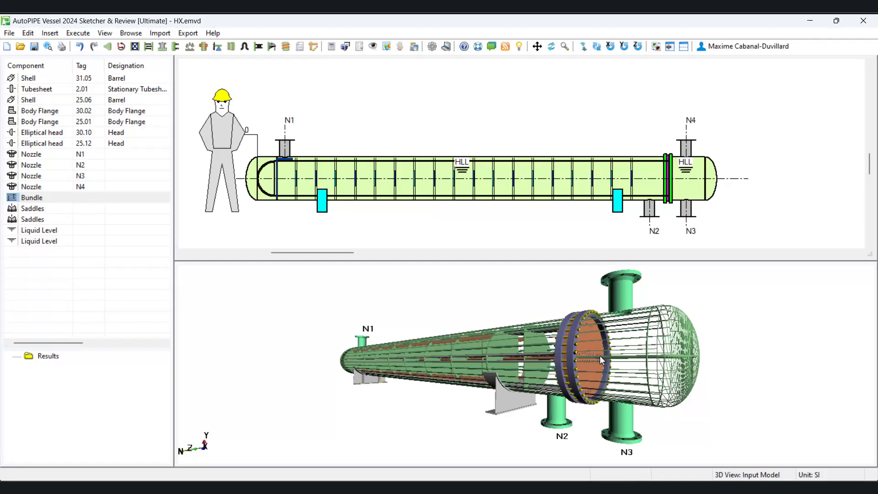